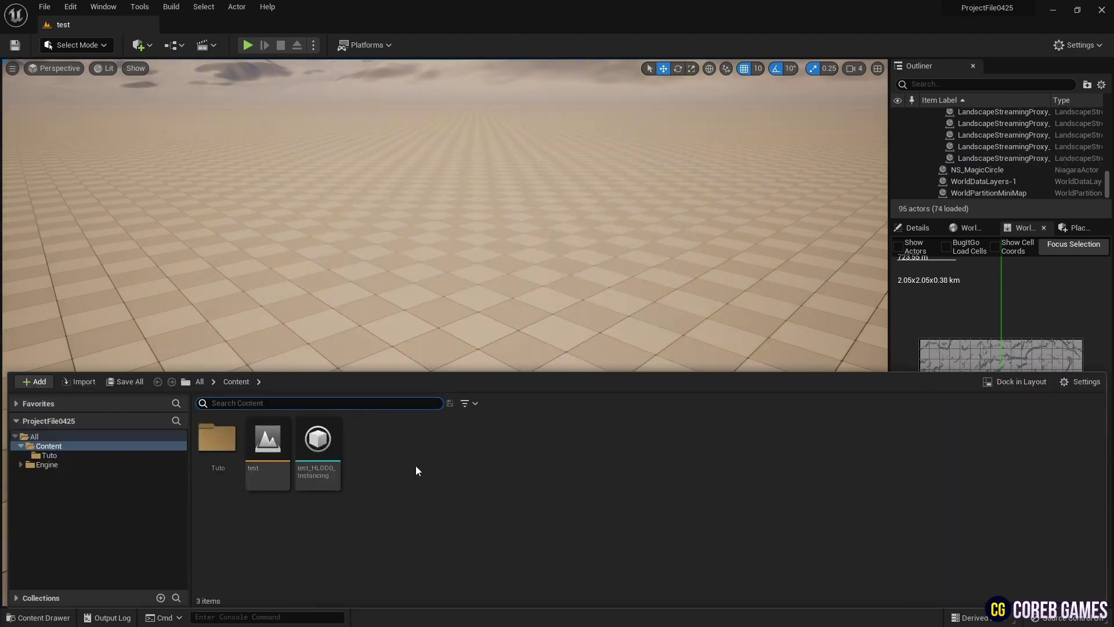
Create a Niagara system in the Content folder from the Fountain emitter template and name it NS_Spread.
{"action": "right_click", "coordinate": [415, 465]}
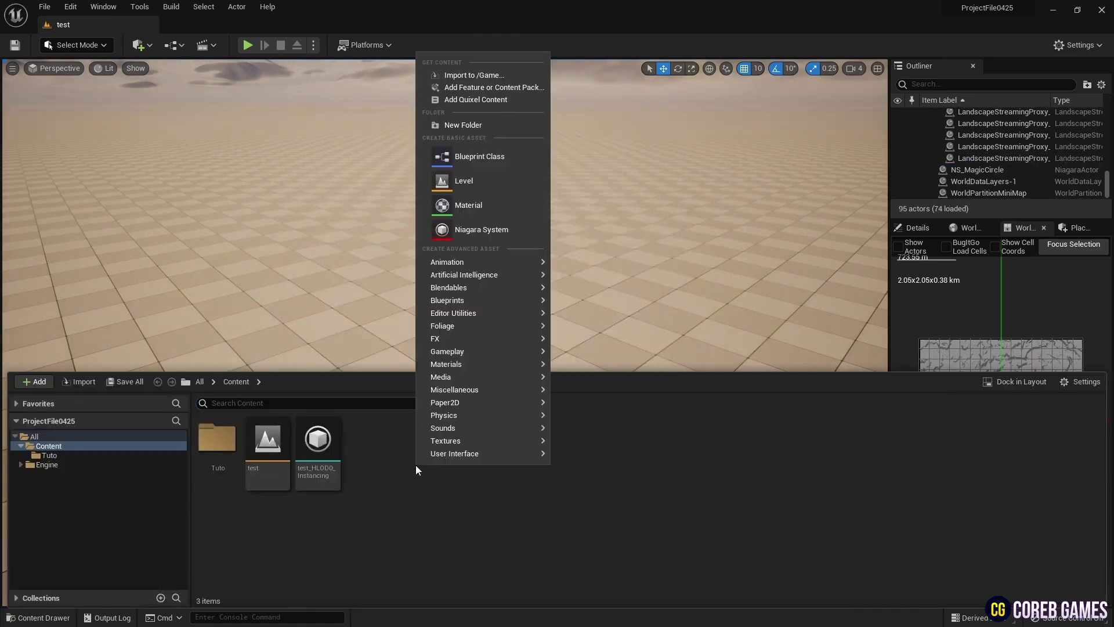
{"action": "left_click", "coordinate": [492, 241]}
{"action": "left_click", "coordinate": [554, 486]}
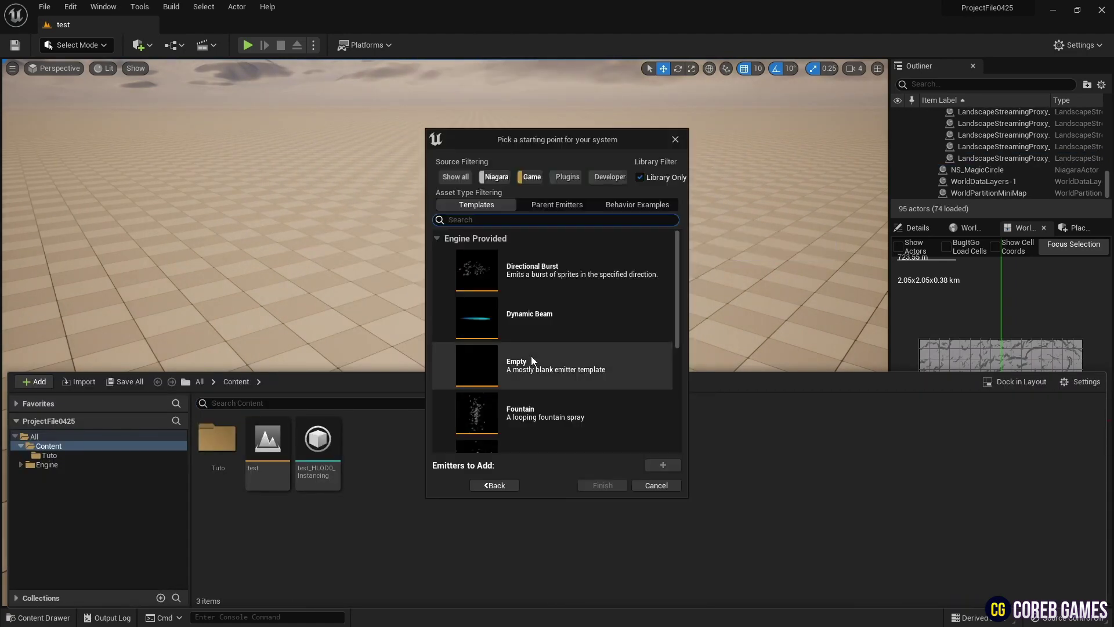
{"action": "left_click", "coordinate": [551, 412]}
{"action": "left_click", "coordinate": [663, 452]}
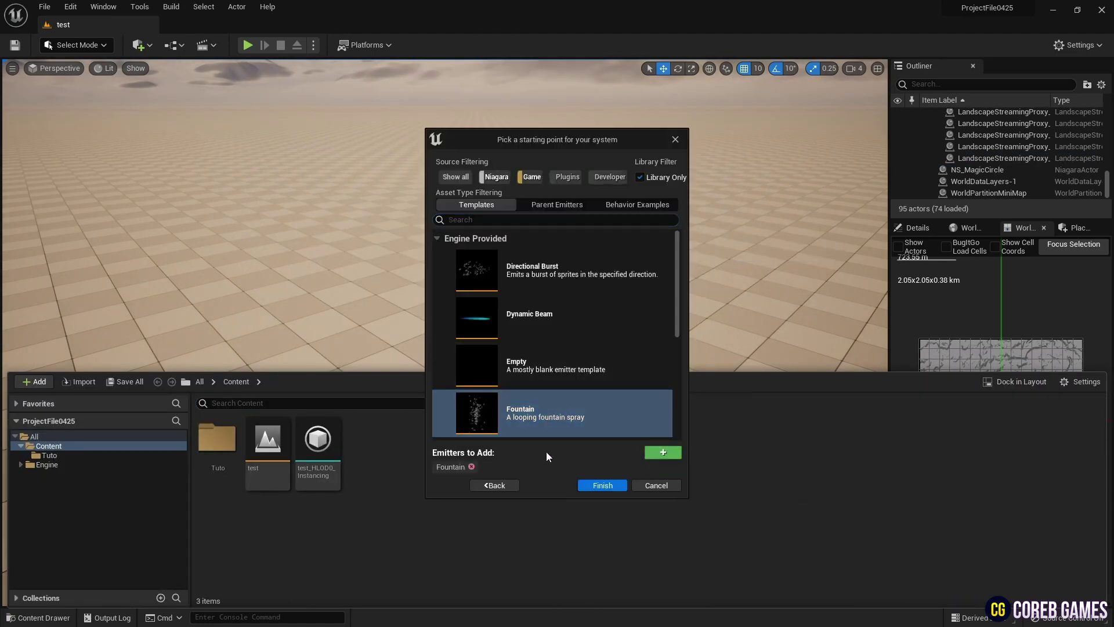
{"action": "left_click", "coordinate": [603, 486]}
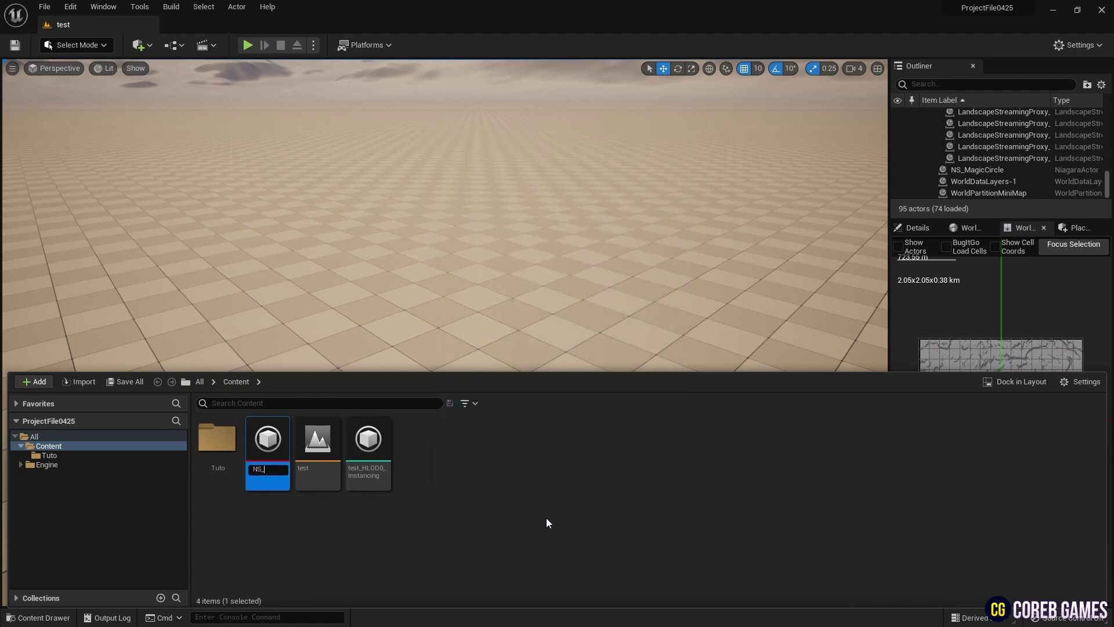
{"action": "type", "text": "NS_Spread"}
{"action": "key", "text": "Return"}
Open NS_Spread and remove the Gravity Force and Add Velocity modules from the Fountain emitter.
{"action": "double_click", "coordinate": [268, 440]}
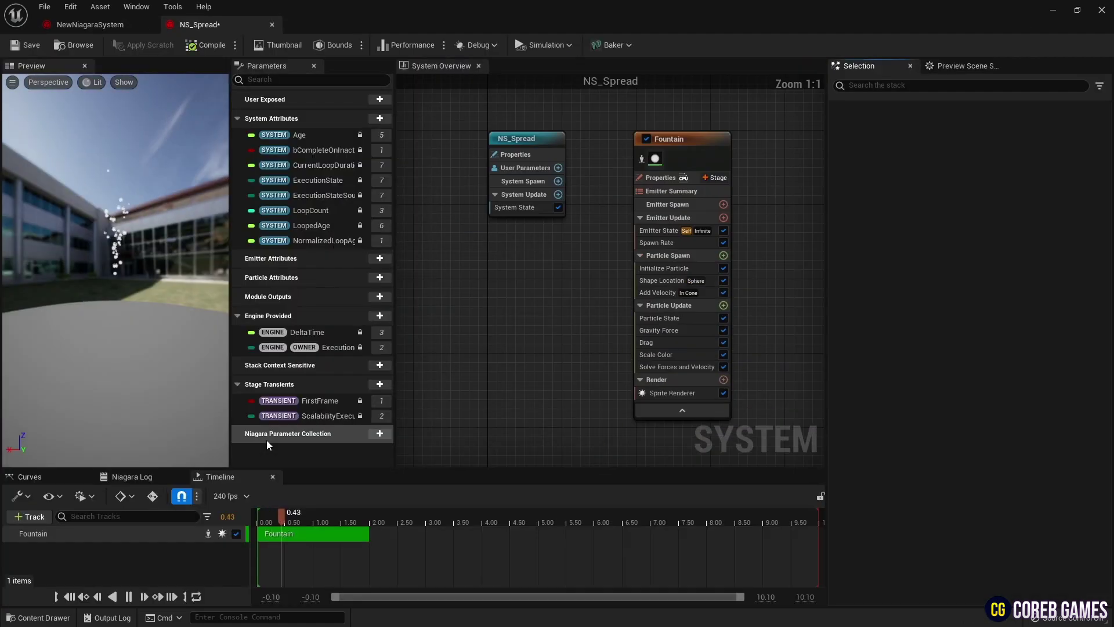
{"action": "left_click_drag", "start_coordinate": [499, 126], "coordinate": [508, 126]}
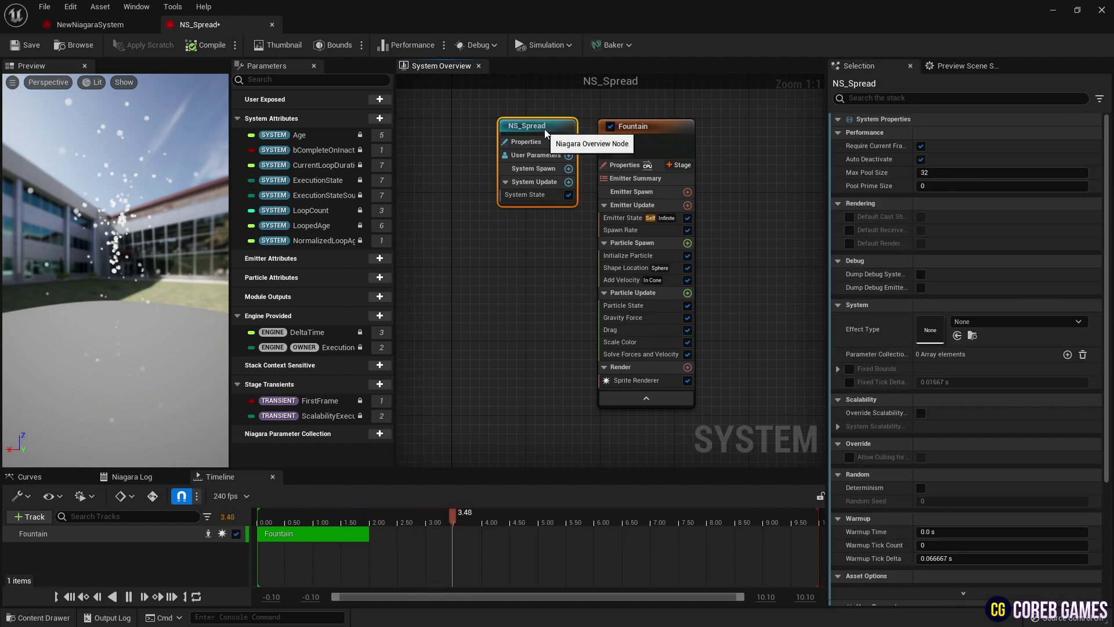
{"action": "right_click_drag", "start_coordinate": [608, 110], "coordinate": [532, 113]}
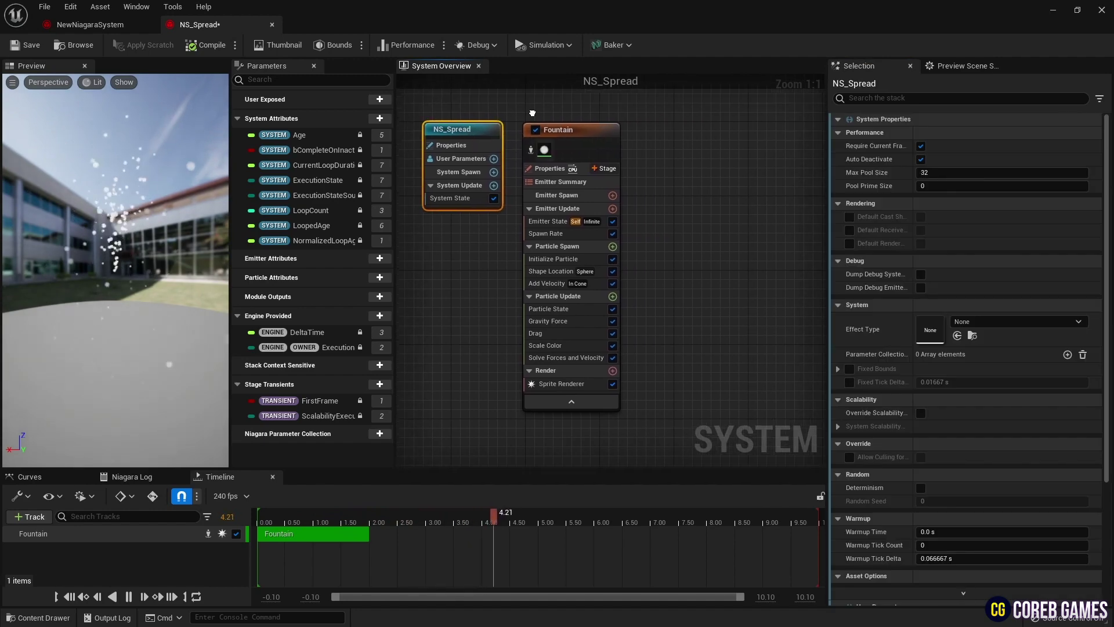
{"action": "left_click", "coordinate": [583, 321]}
{"action": "key", "text": "Delete"}
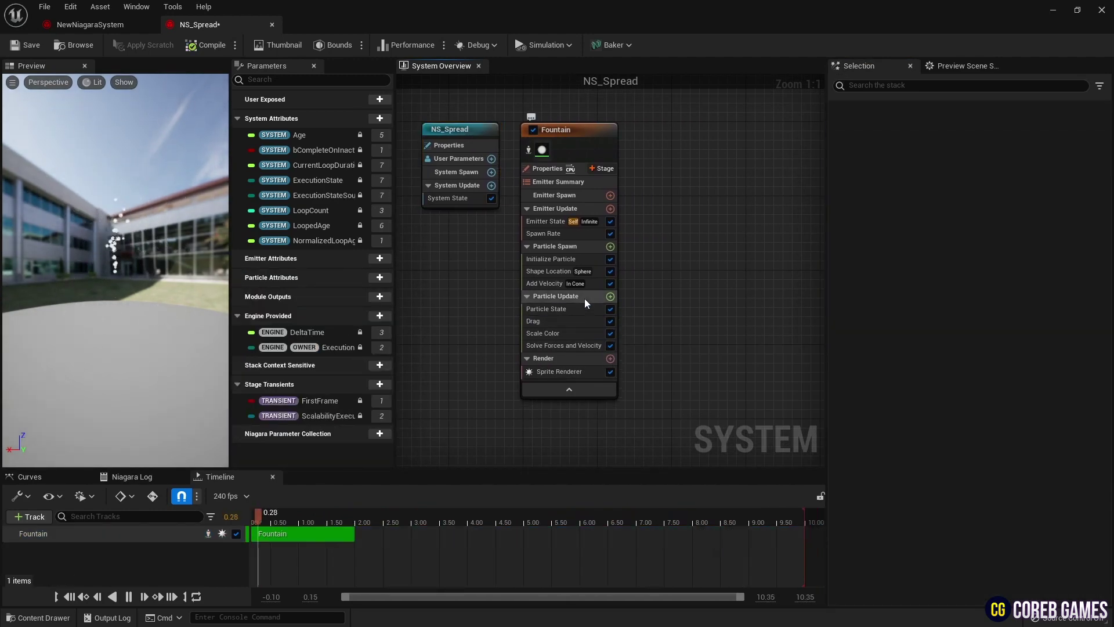
{"action": "left_click", "coordinate": [590, 284]}
{"action": "key", "text": "Delete"}
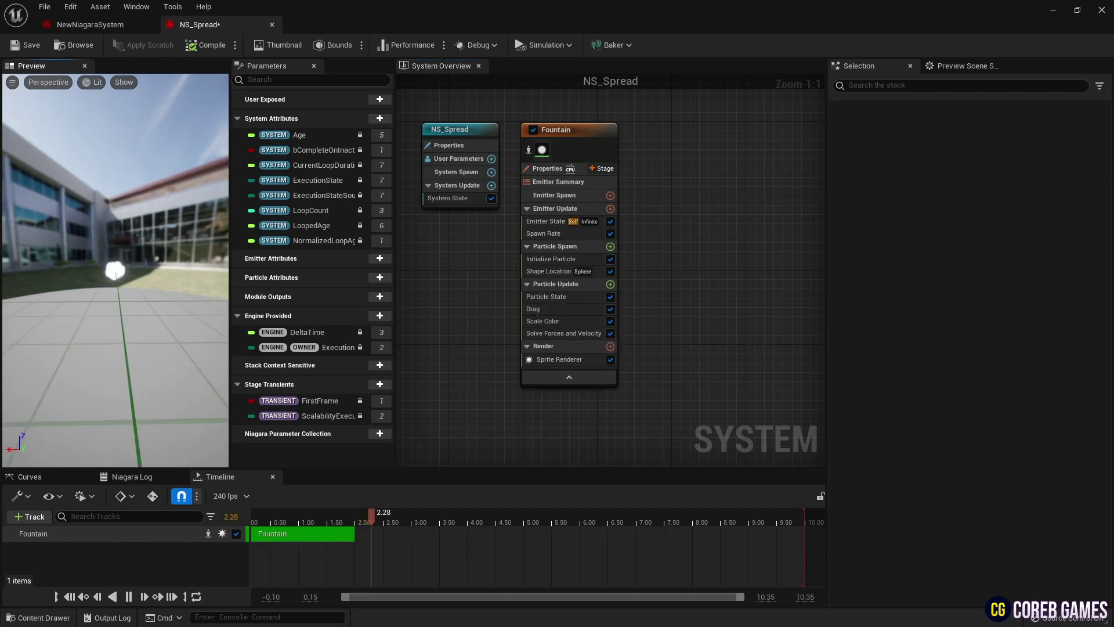
In the Fountain emitter's properties, enable Local Space and Fixed Bounds and set Sim Target to GPUCompute Sim.
{"action": "left_click", "coordinate": [549, 170]}
{"action": "left_click", "coordinate": [923, 161]}
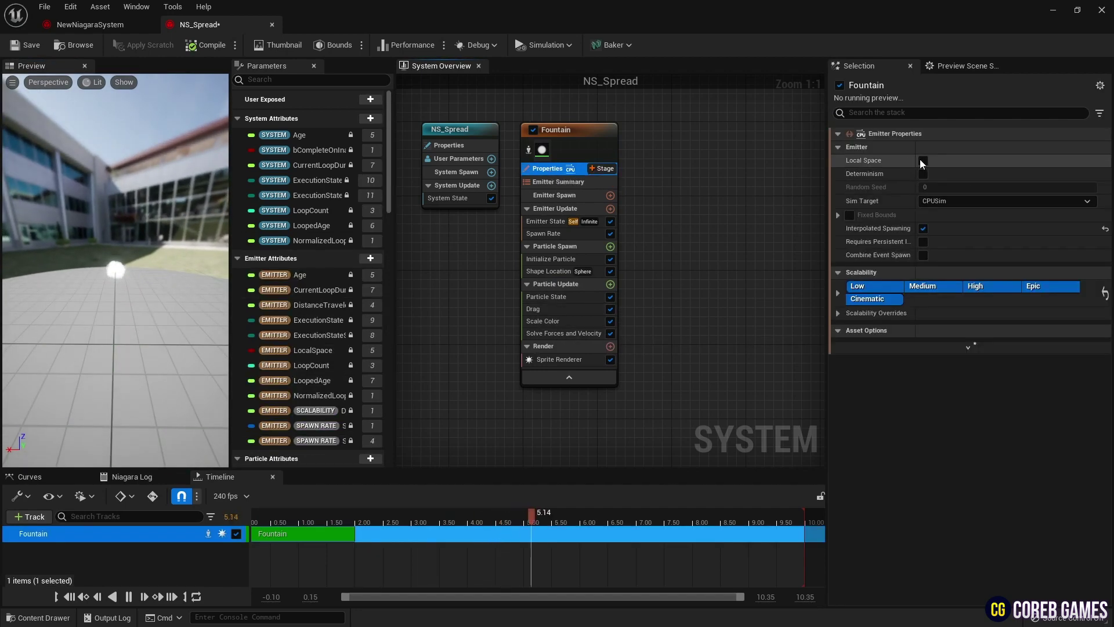
{"action": "left_click", "coordinate": [958, 201]}
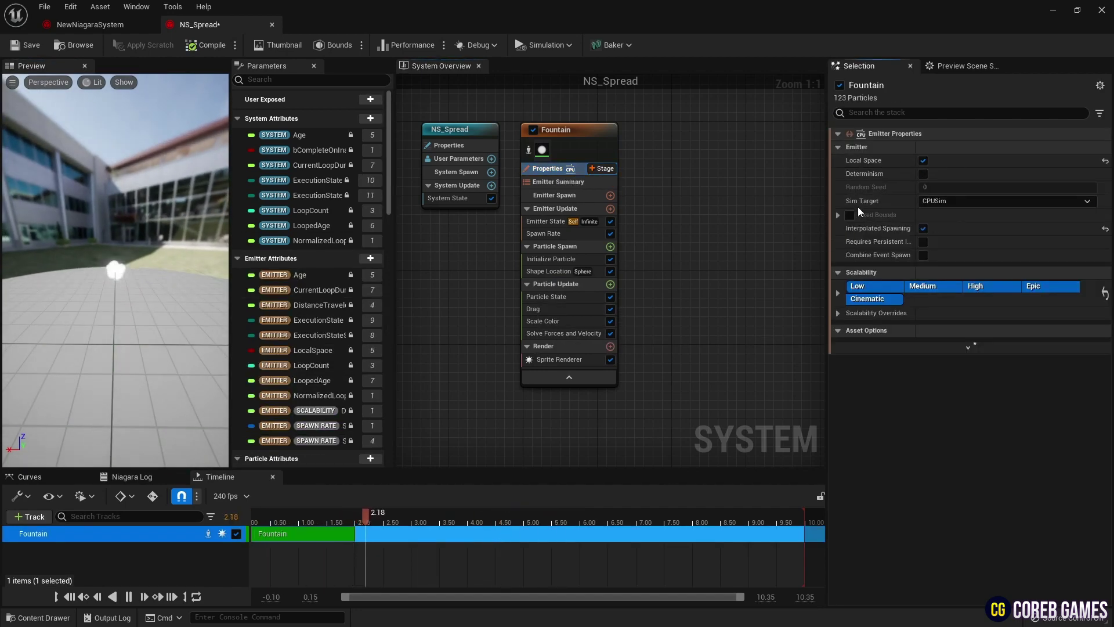
{"action": "left_click", "coordinate": [851, 242]}
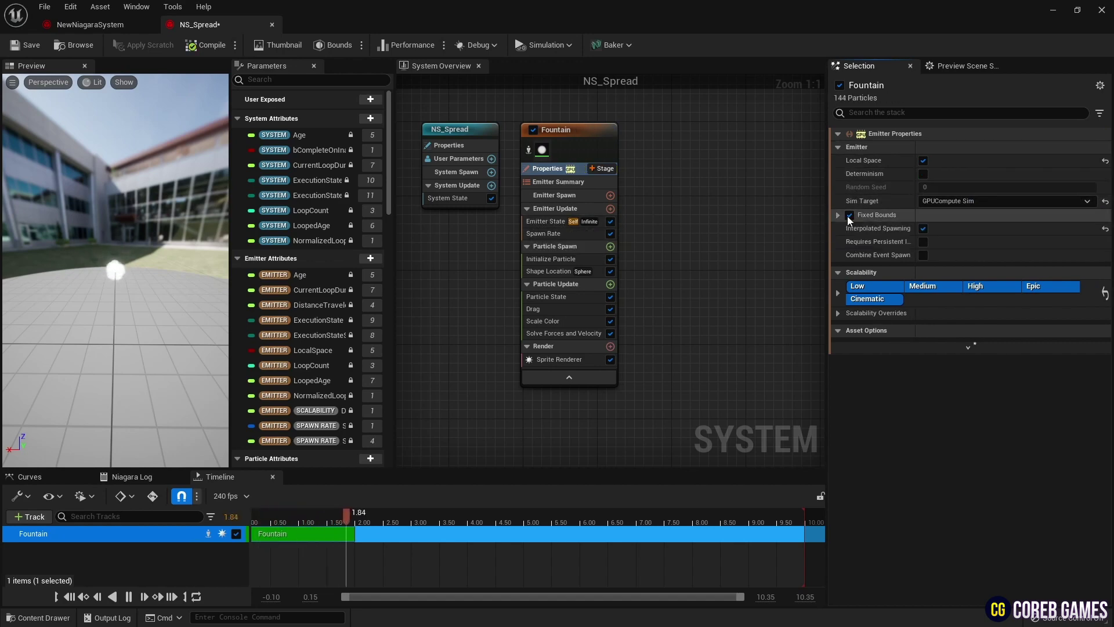
Set the Fountain emitter's SpawnRate to 50000 and its Life Cycle Mode to System.
{"action": "left_click", "coordinate": [551, 234]}
{"action": "type", "text": "50000"}
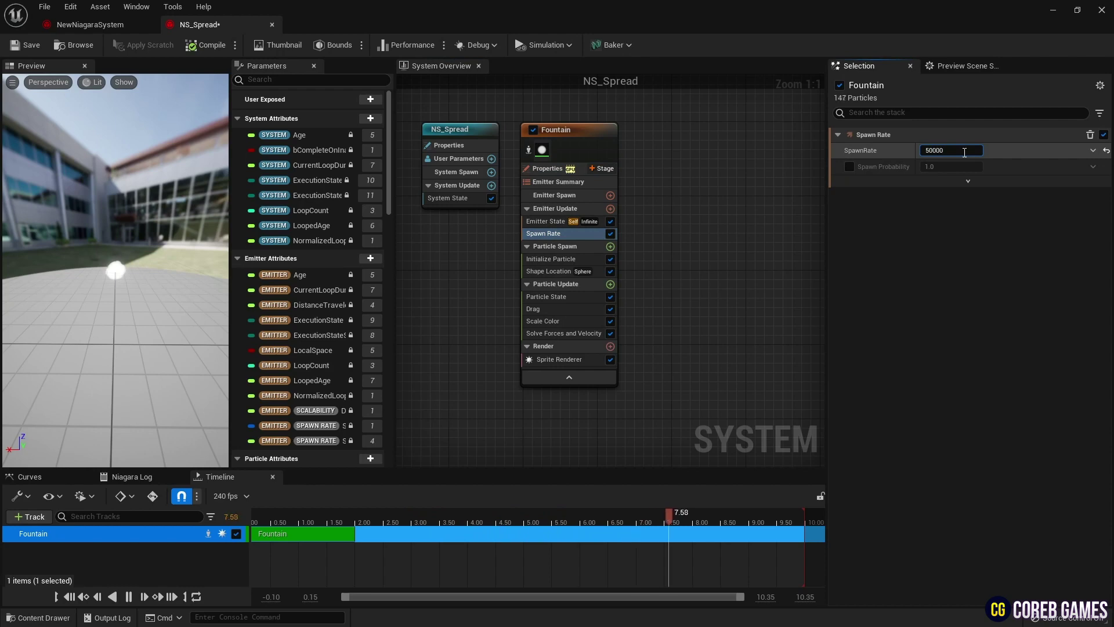
{"action": "key", "text": "Return"}
{"action": "left_click", "coordinate": [546, 222]}
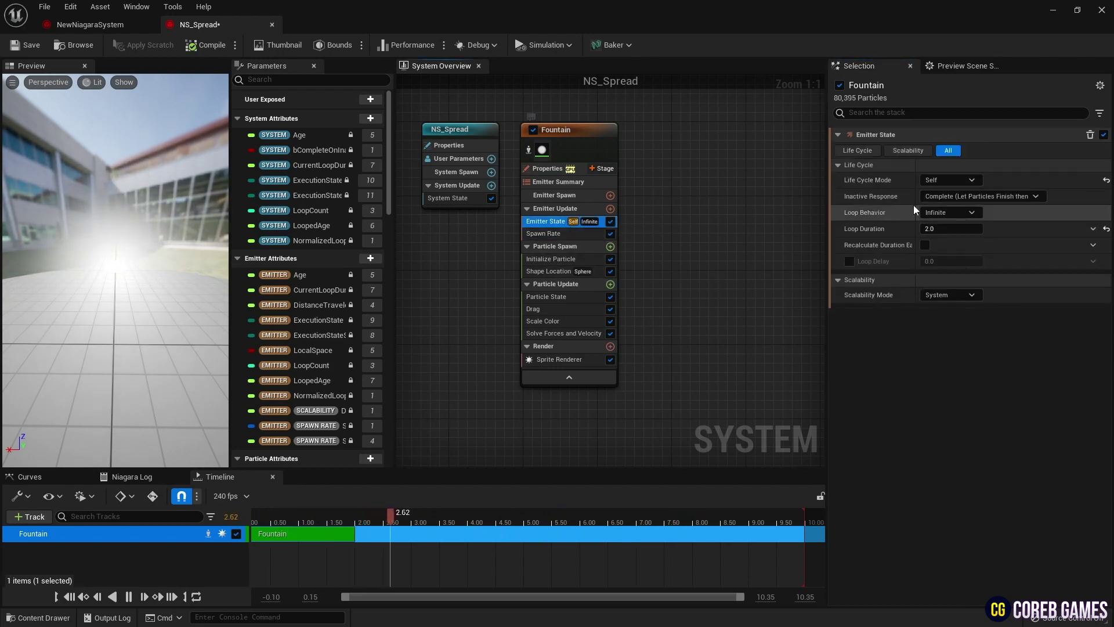
{"action": "left_click", "coordinate": [950, 180]}
{"action": "left_click", "coordinate": [946, 192]}
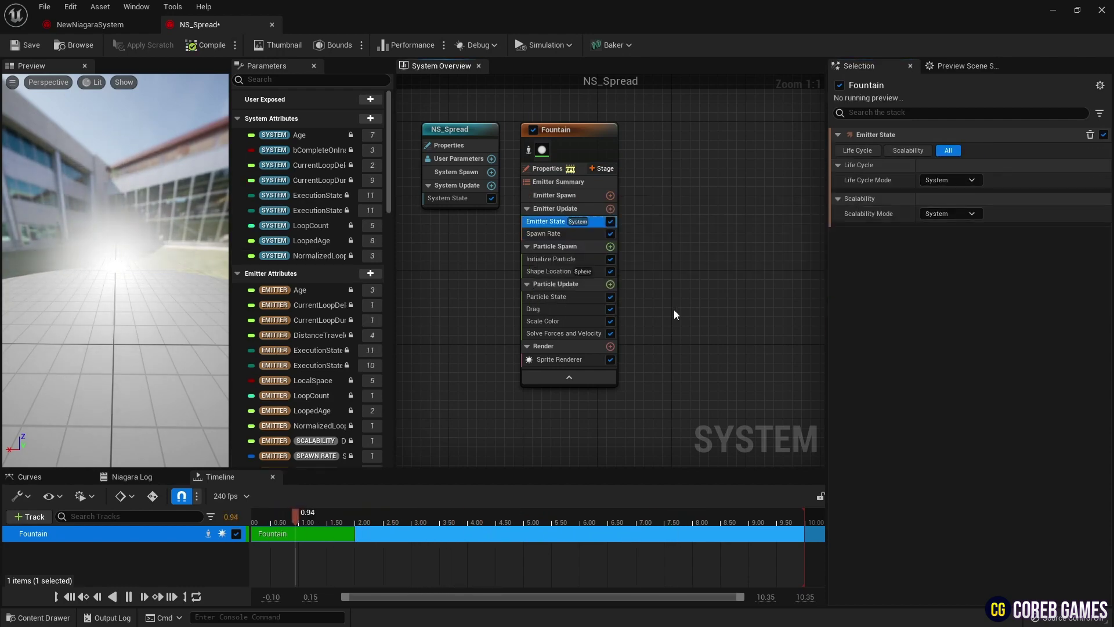
In Initialize Particle, set the uniform sprite size range to a minimum of 1.5 and a maximum of 3.0.
{"action": "left_click", "coordinate": [593, 259]}
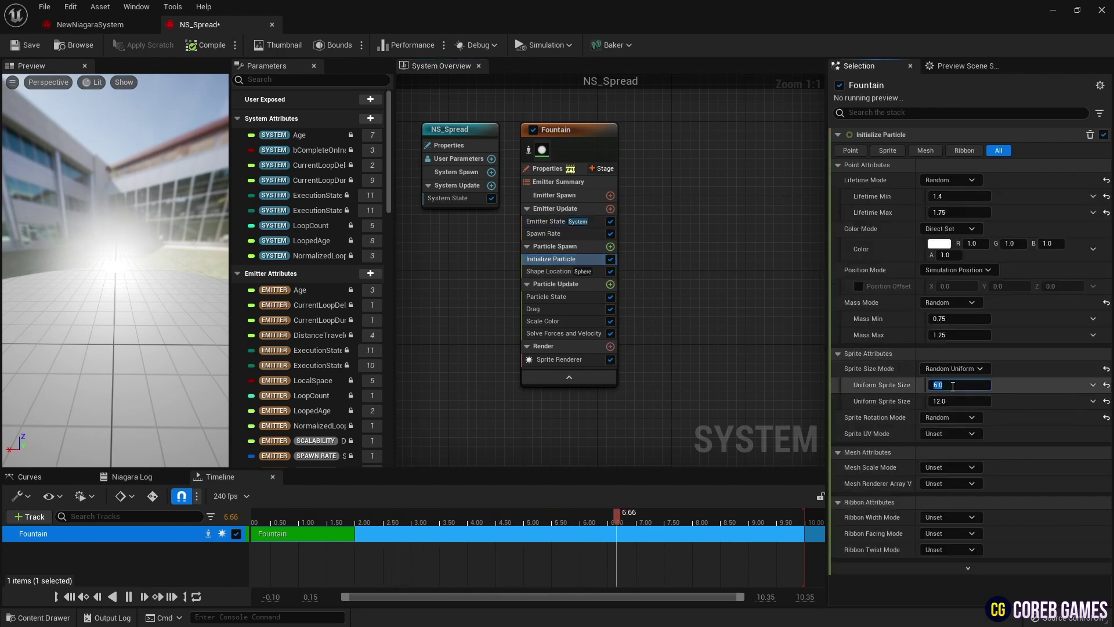
{"action": "key", "text": "Tab"}
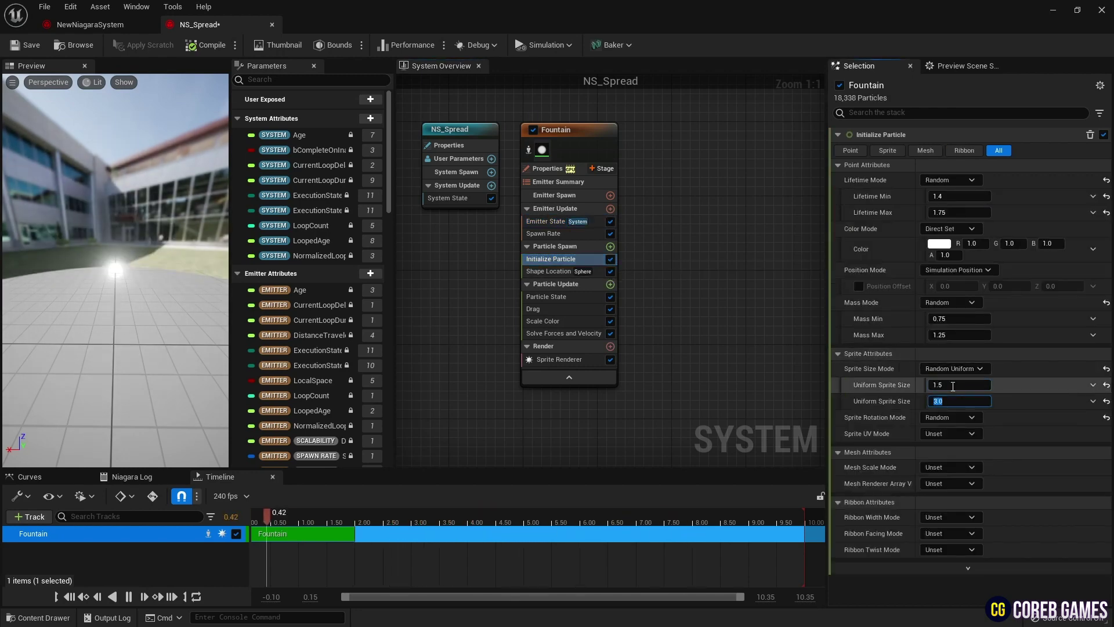
{"action": "key", "text": "Return"}
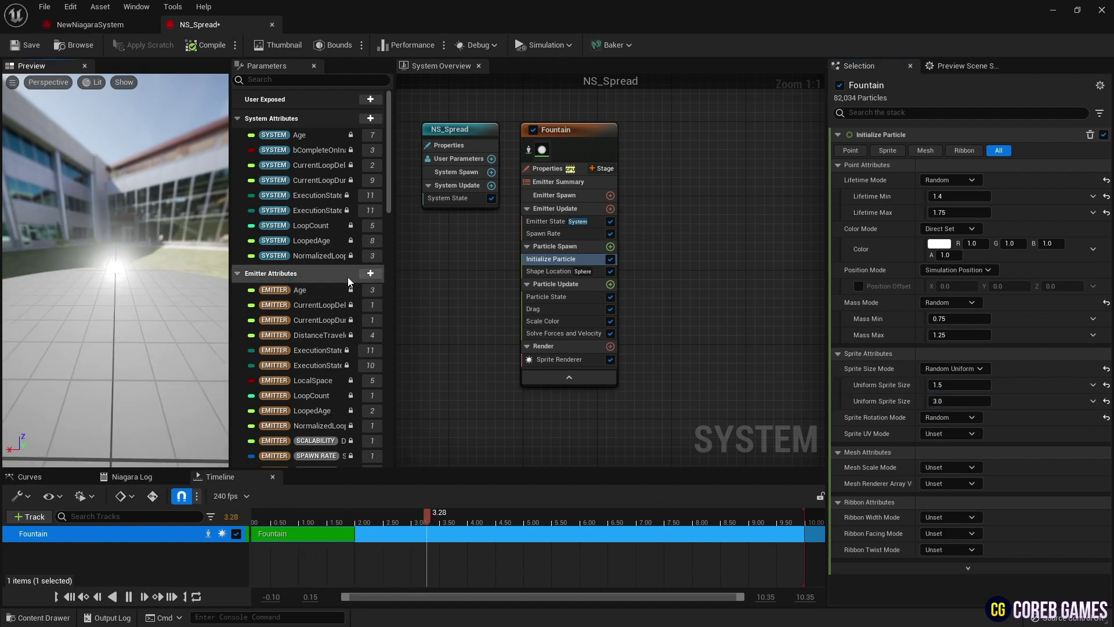
Set the Sphere Radius of the Shape Location module to 100.
{"action": "left_click", "coordinate": [556, 273]}
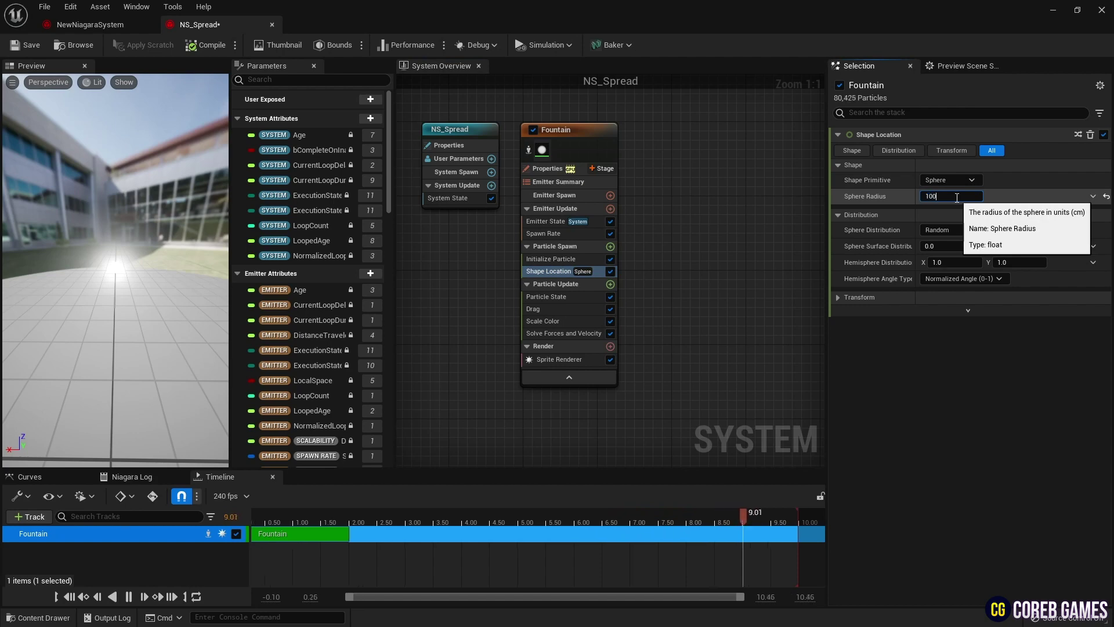
{"action": "key", "text": "Return"}
{"action": "right_click_drag", "start_coordinate": [115, 244], "coordinate": [116, 314]}
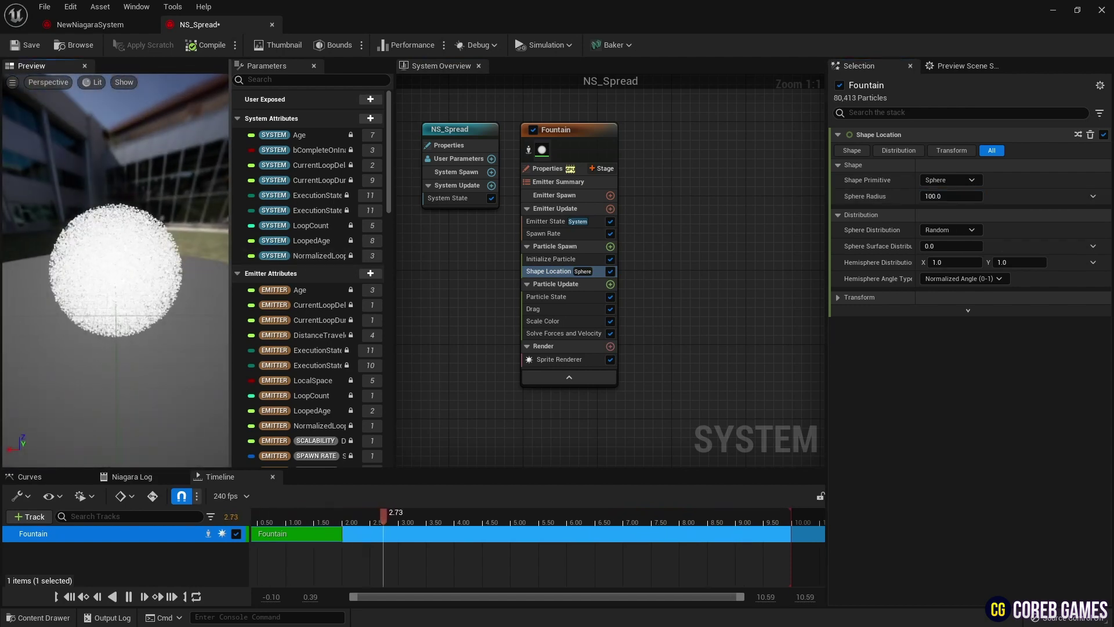
Set the Shape Location module's Sphere Distribution to Direct and its V Position to 1.
{"action": "left_click", "coordinate": [950, 229]}
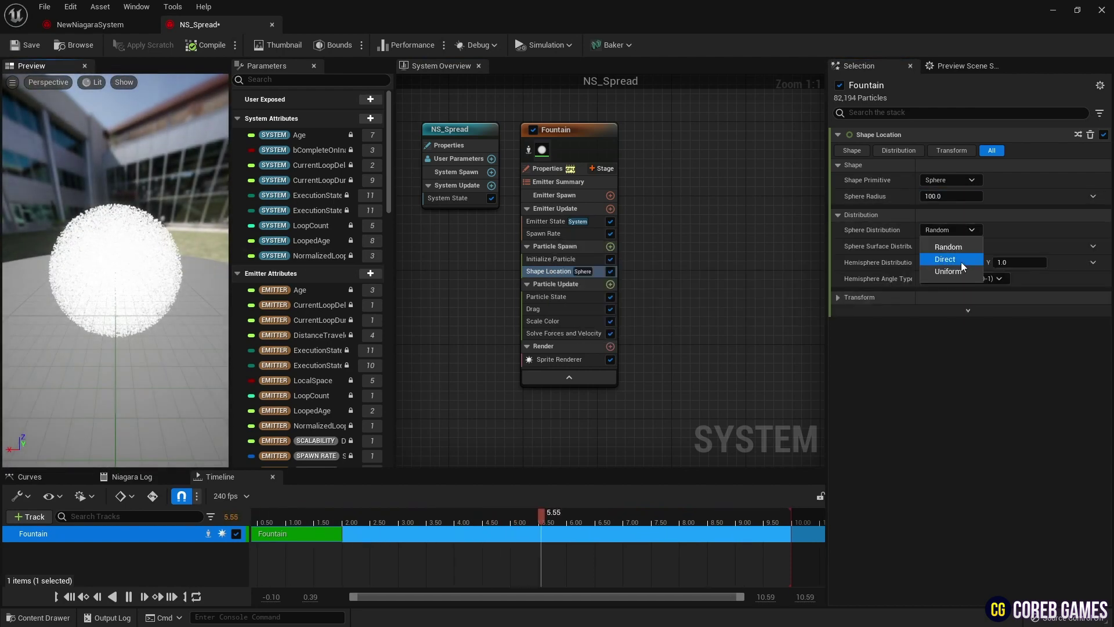
{"action": "left_click", "coordinate": [961, 261]}
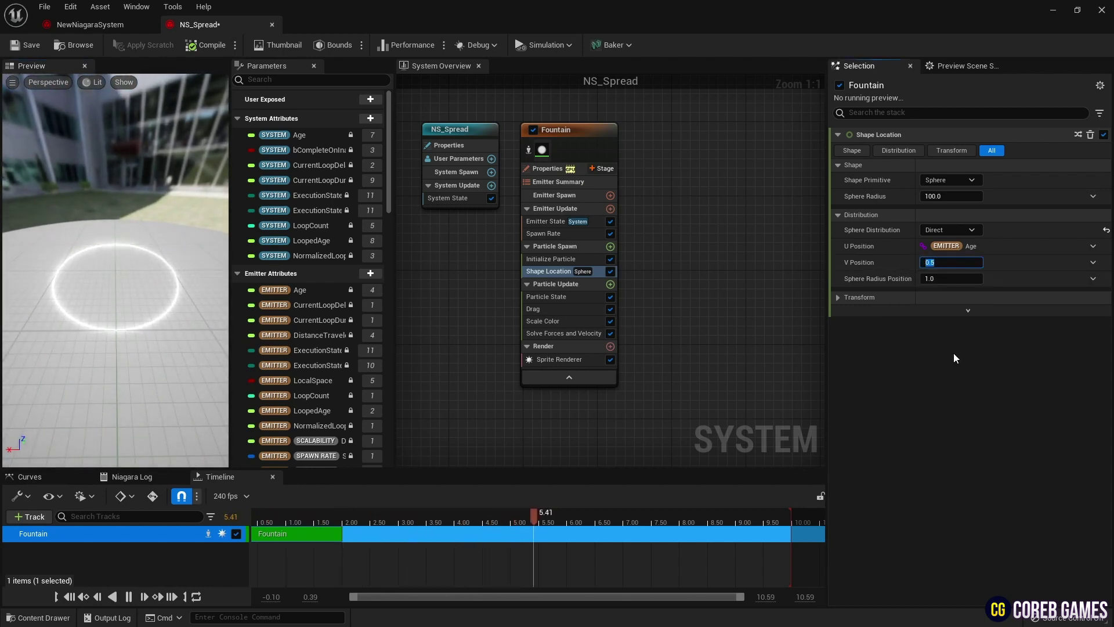
{"action": "type", "text": "1"}
{"action": "key", "text": "Return"}
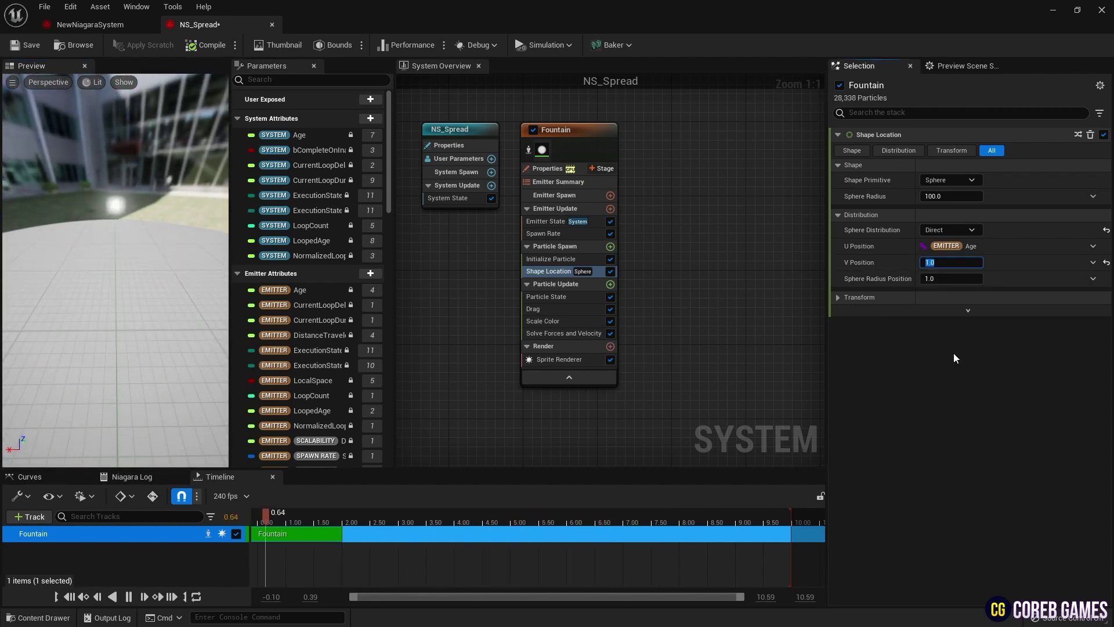
{"action": "left_click_drag", "start_coordinate": [115, 269], "coordinate": [122, 241]}
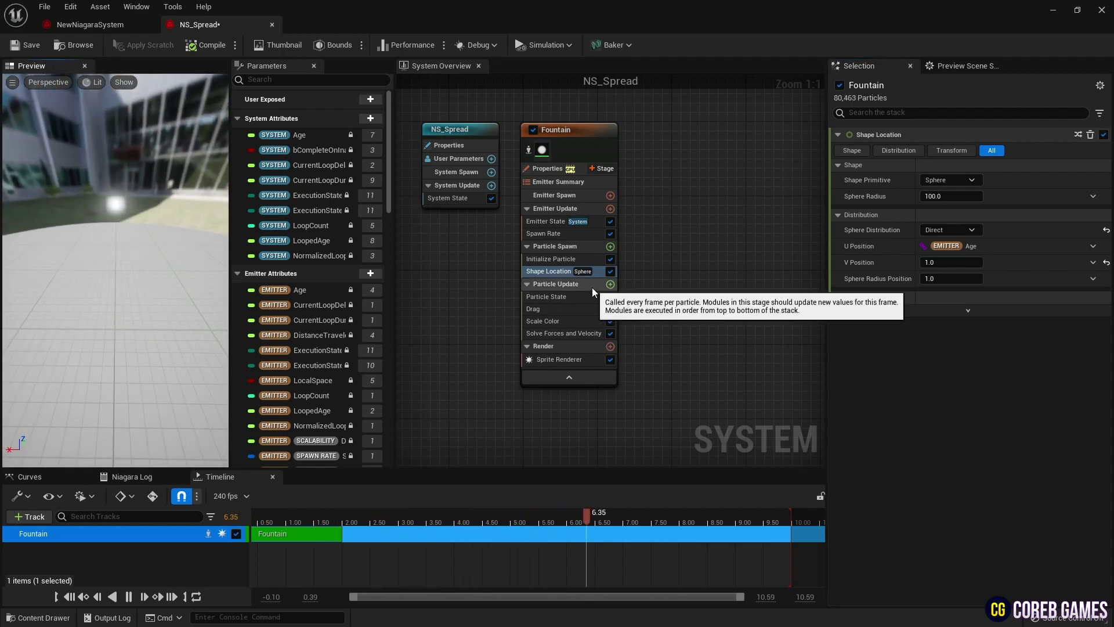
Add a Vector Noise Force module to the emitter's Particle Update stage.
{"action": "left_click", "coordinate": [610, 285]}
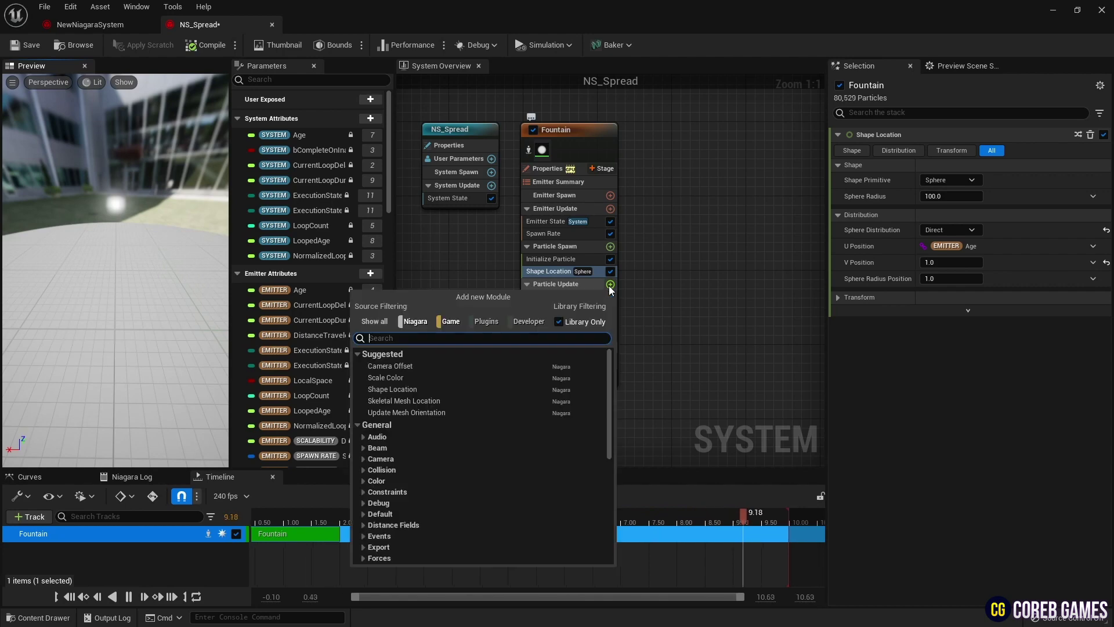
{"action": "type", "text": "v"}
{"action": "type", "text": "ecto"}
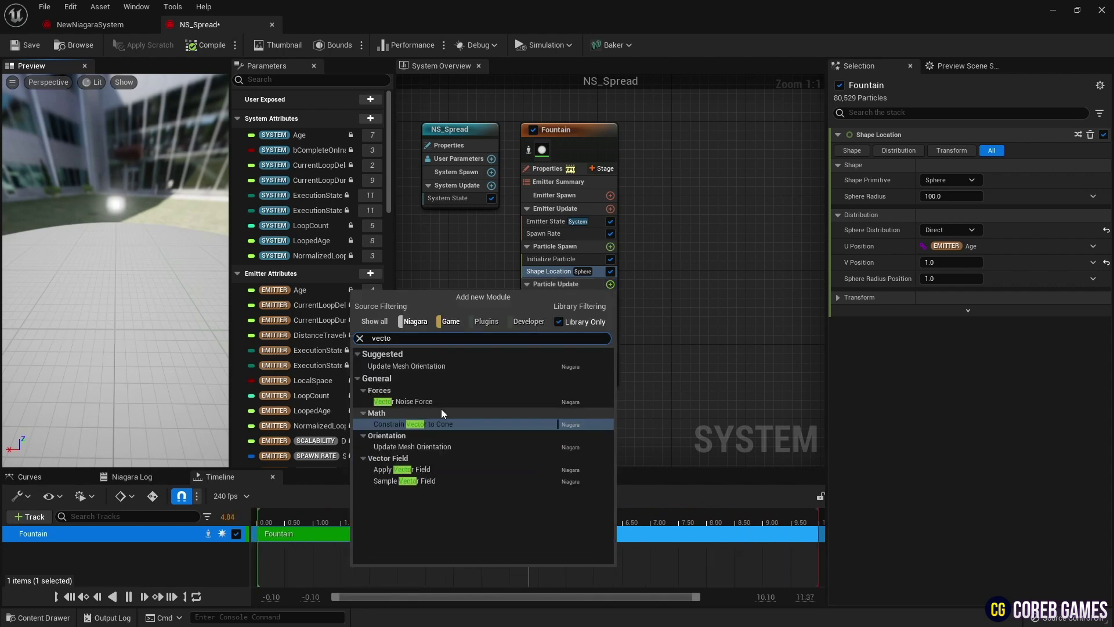
{"action": "left_click", "coordinate": [446, 402]}
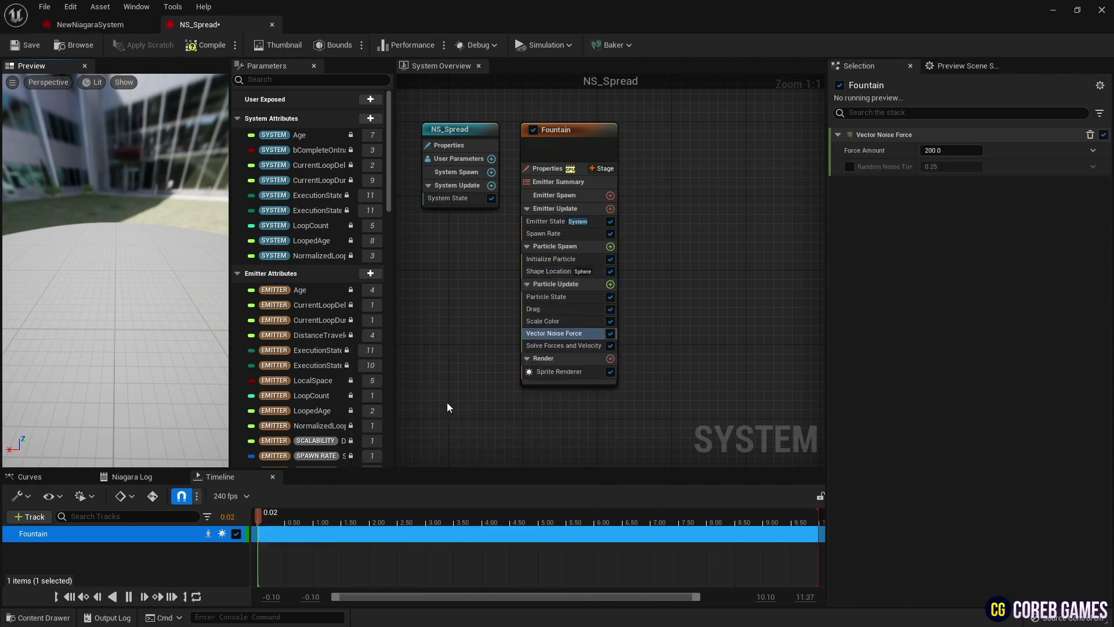
Try a Force Amount of 20 on the Vector Noise Force module.
{"action": "left_click", "coordinate": [949, 151]}
{"action": "type", "text": "20"}
{"action": "key", "text": "Return"}
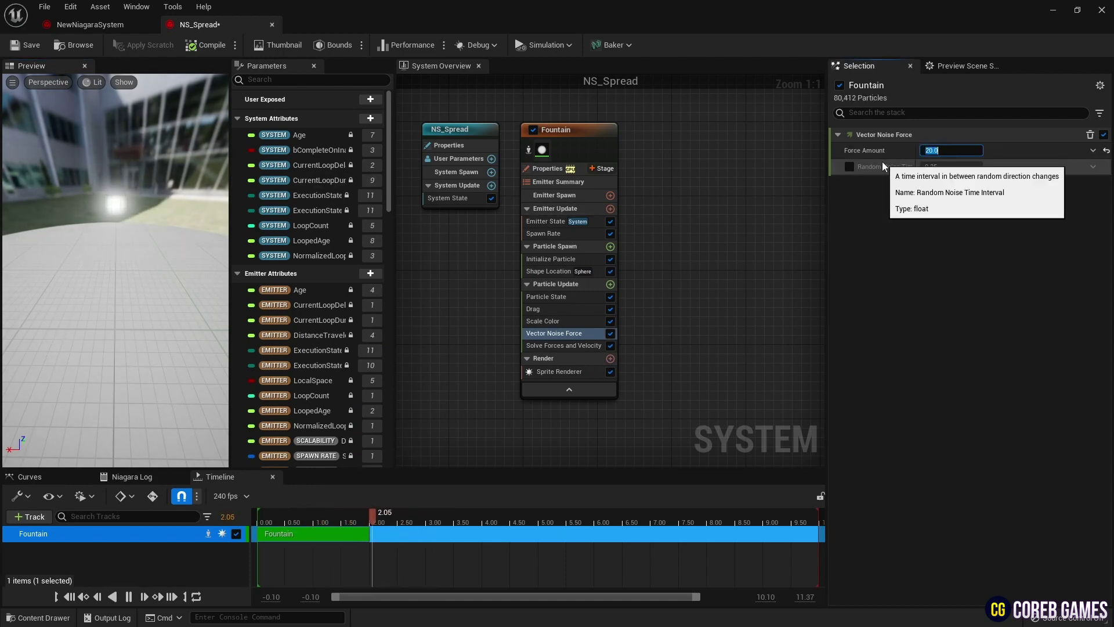
Set the Vector Noise Force module's Force Amount to 200.
{"action": "type", "text": "200"}
{"action": "key", "text": "Return"}
{"action": "mouse_move", "coordinate": [142, 161]}
{"action": "left_mouse_down"}
{"action": "mouse_move", "coordinate": [130, 203]}
{"action": "mouse_move", "coordinate": [139, 212]}
{"action": "mouse_move", "coordinate": [141, 163]}
{"action": "left_mouse_up"}
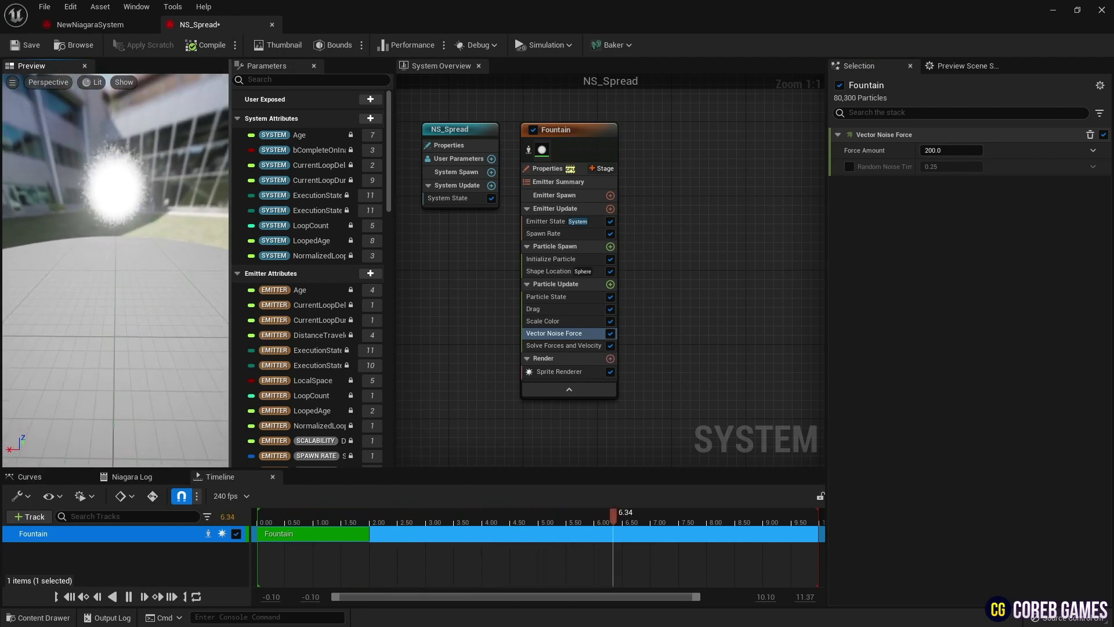
Add a Vortex Force module to Particle Update with a force amount of 250 and a vortex axis of X 1, Y 0, Z 1.
{"action": "left_click", "coordinate": [610, 285]}
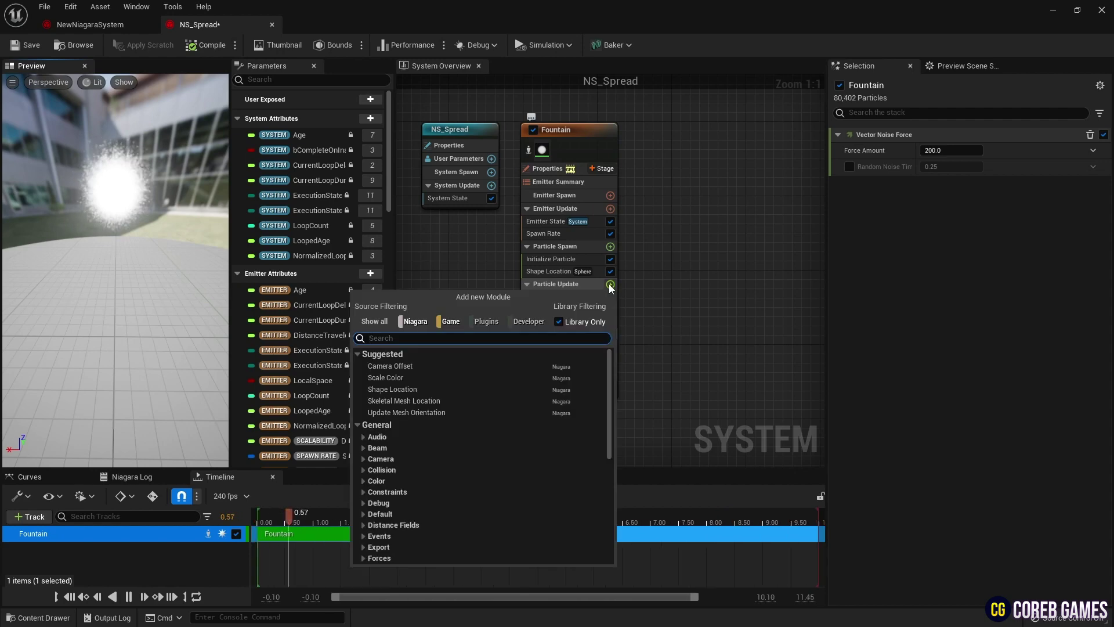
{"action": "type", "text": "v"}
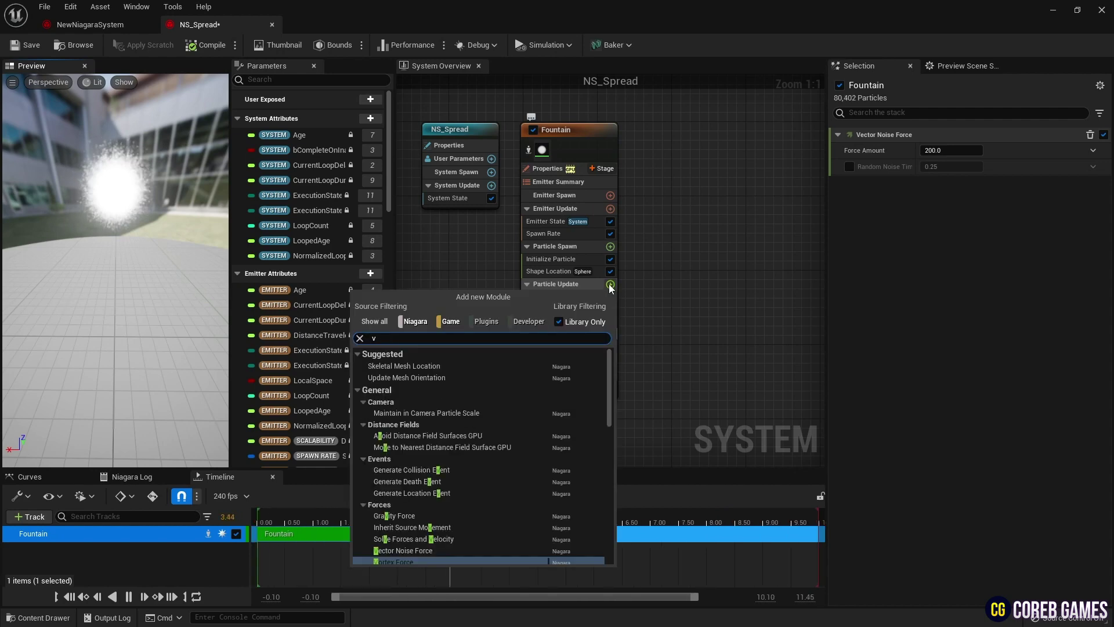
{"action": "type", "text": "ot"}
{"action": "key", "text": "Return"}
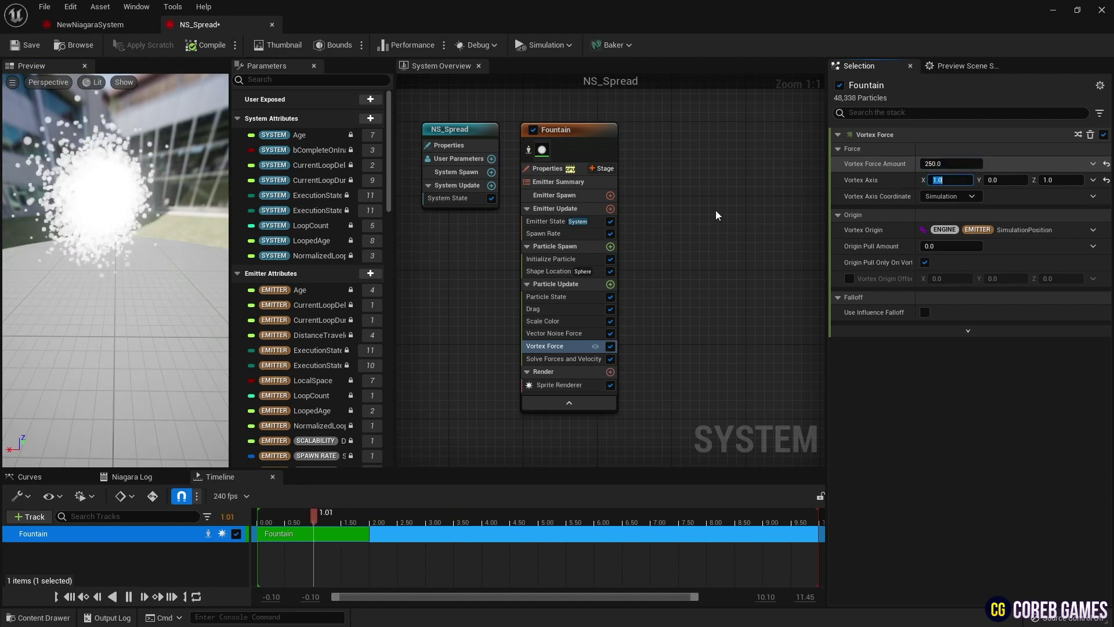
{"action": "left_click_drag", "start_coordinate": [116, 261], "coordinate": [96, 162]}
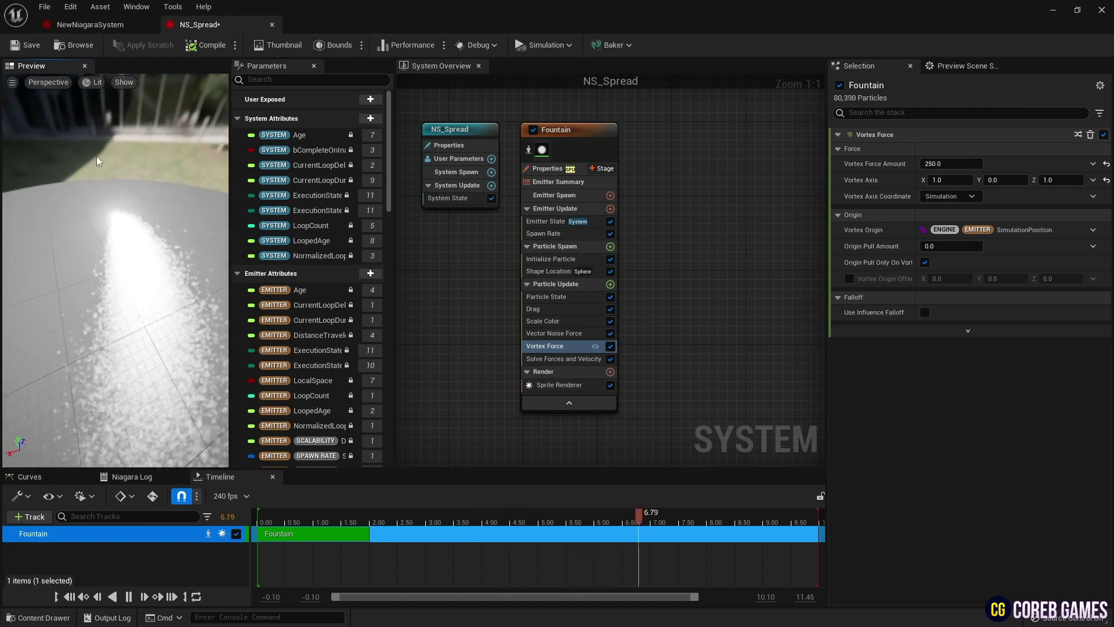
Add a Point Attraction Force module to the emitter's Particle Update stage.
{"action": "left_click", "coordinate": [610, 284]}
{"action": "type", "text": "poin"}
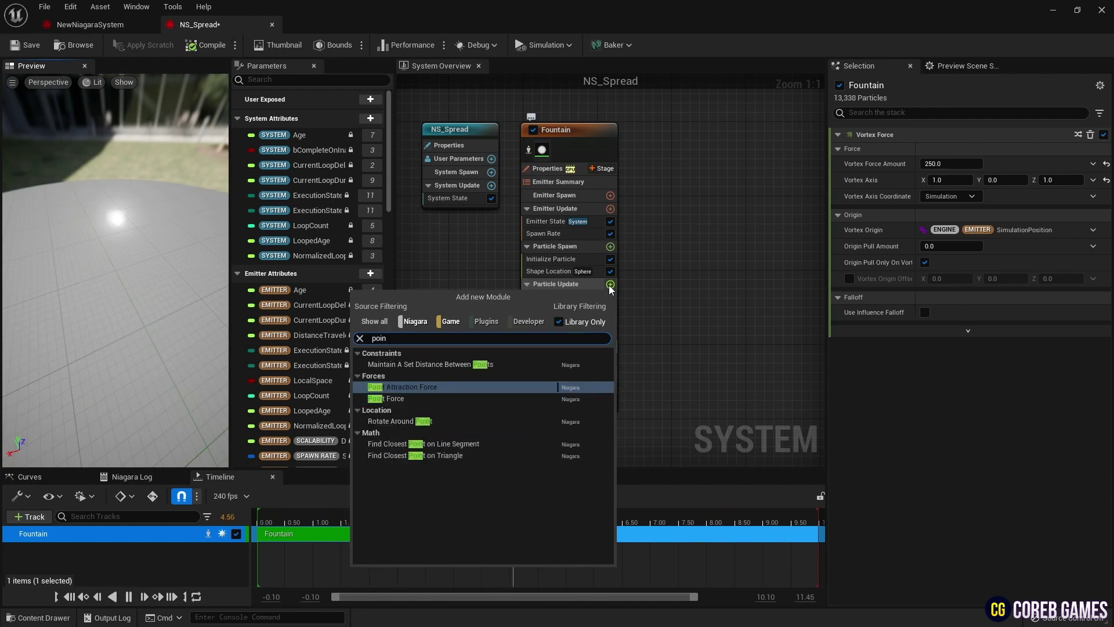
{"action": "key", "text": "Return"}
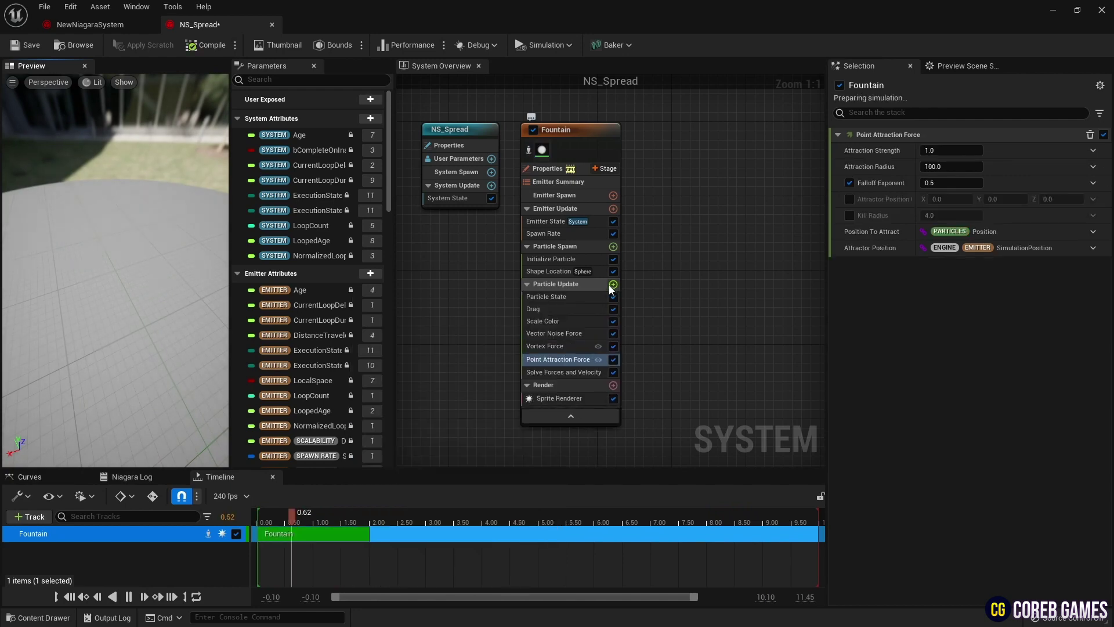
Set the Point Attraction Force module's Attraction Radius to 10000 and Attraction Strength to 40.
{"action": "left_click", "coordinate": [953, 166]}
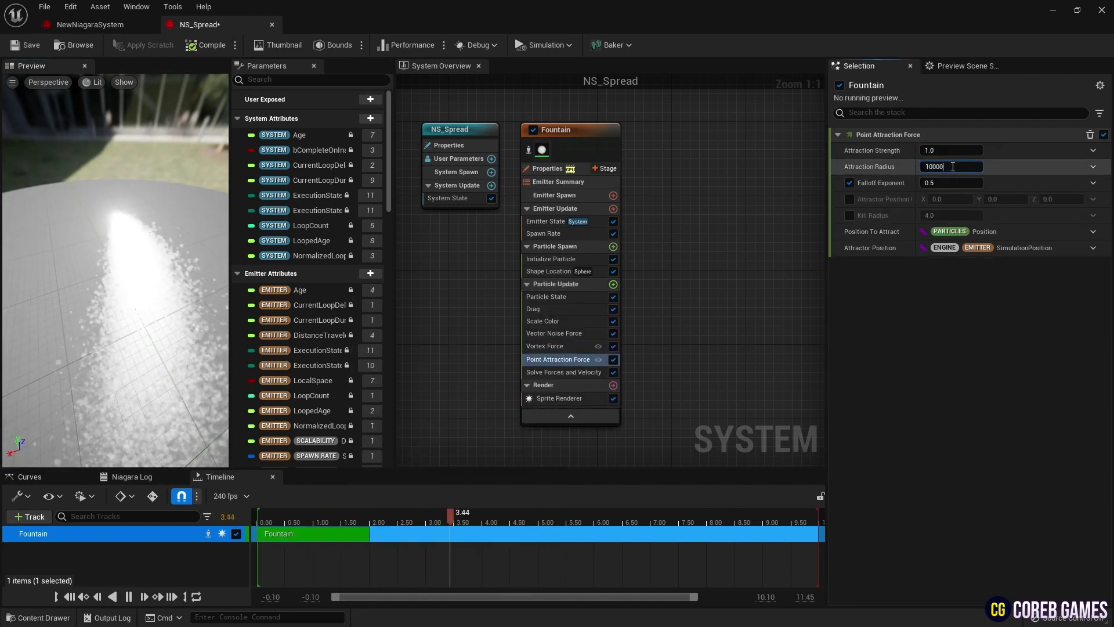
{"action": "left_click", "coordinate": [958, 151]}
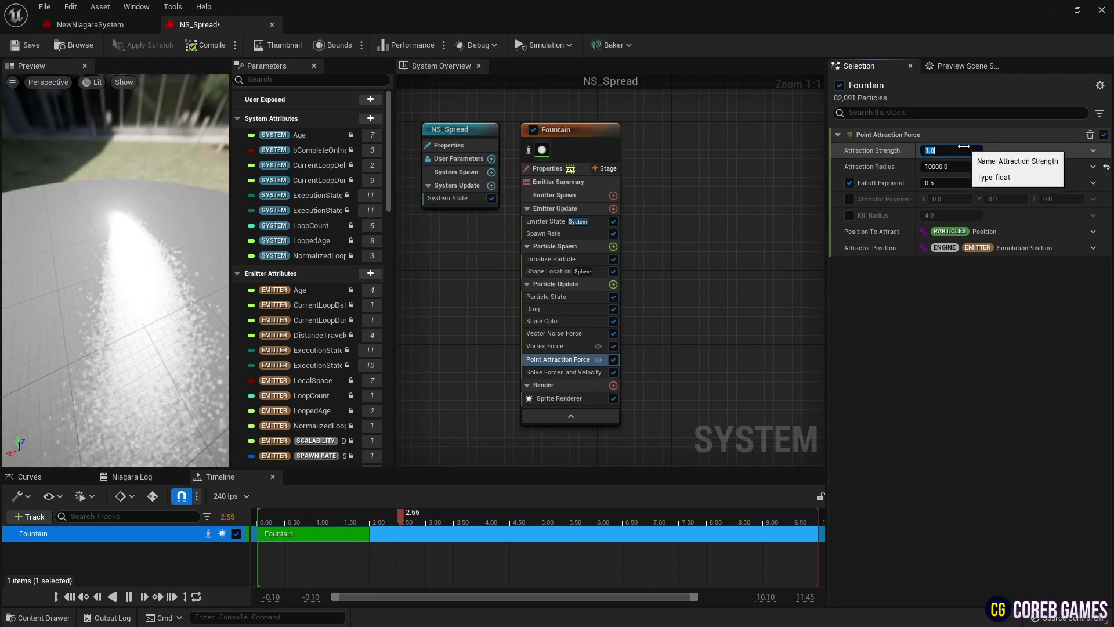
{"action": "type", "text": "40"}
{"action": "key", "text": "Return"}
{"action": "left_click_drag", "start_coordinate": [145, 273], "coordinate": [123, 234]}
{"action": "scroll", "coordinate": [125, 249], "scroll_direction": "up", "scroll_amount": 3}
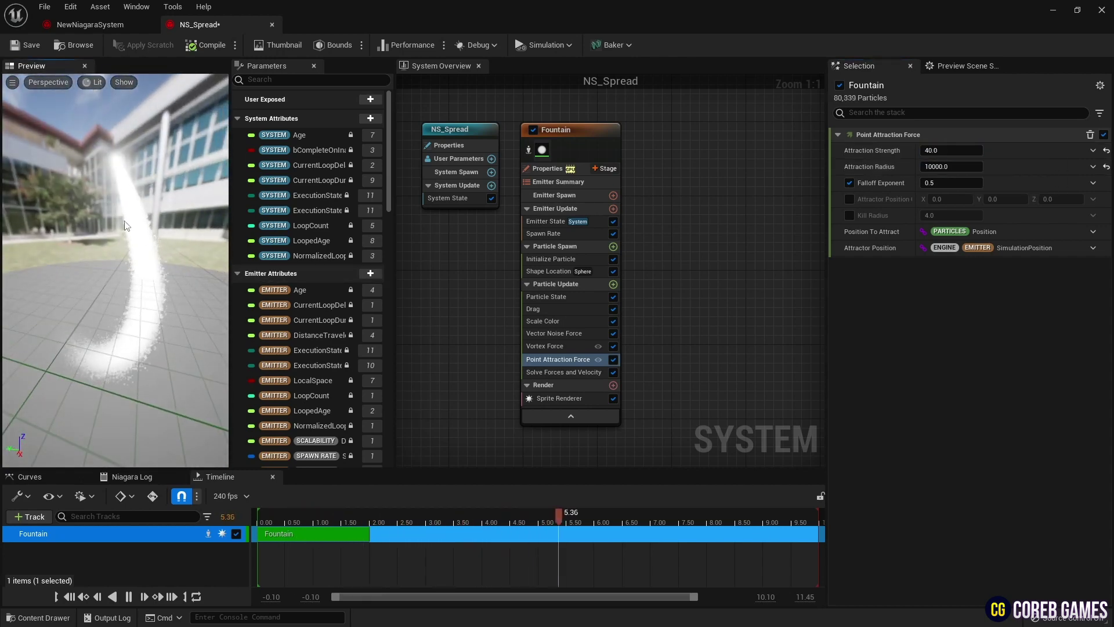
Add a Curl Noise Force module to Particle Update with a Noise Strength of 1000 and a Noise Frequency of 30.
{"action": "left_click", "coordinate": [613, 285]}
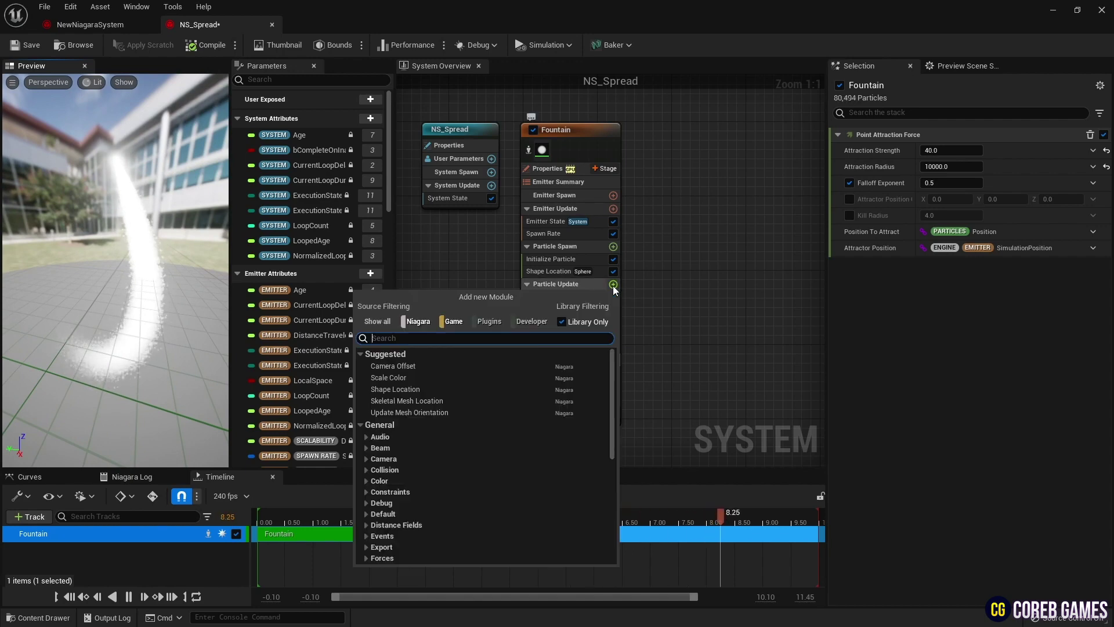
{"action": "type", "text": "curl"}
{"action": "key", "text": "Return"}
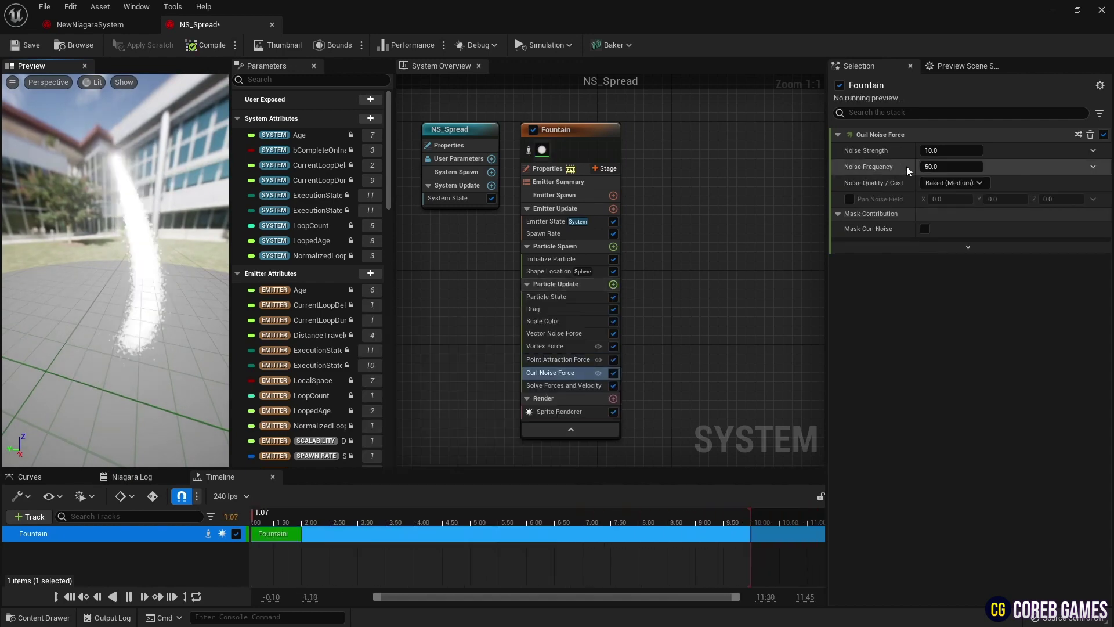
{"action": "left_click", "coordinate": [946, 150]}
{"action": "type", "text": "1000"}
{"action": "key", "text": "Return"}
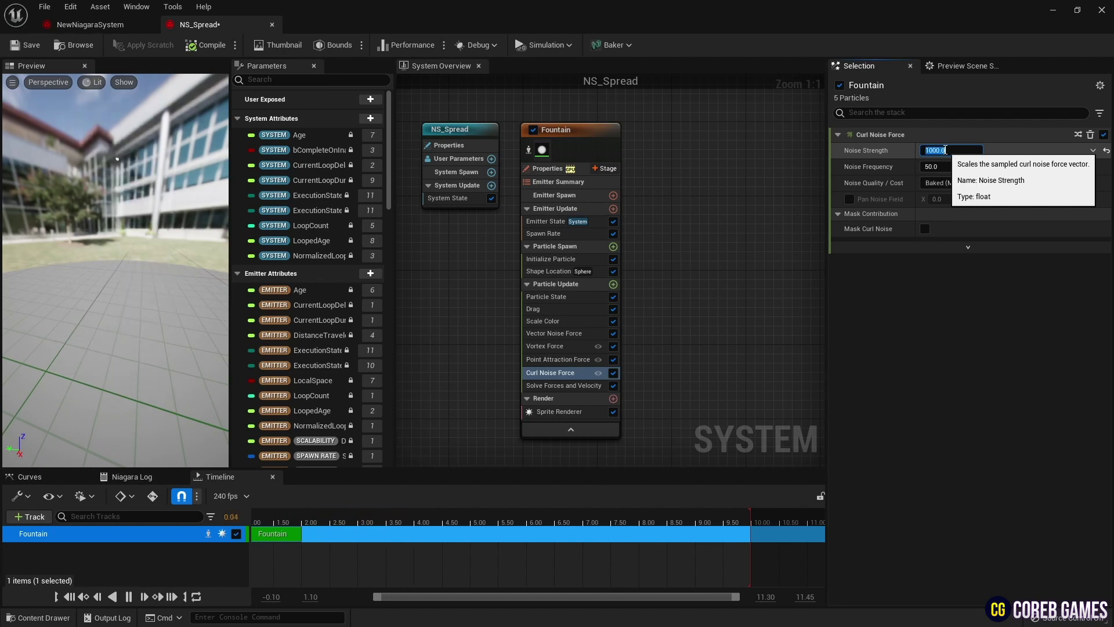
{"action": "type", "text": "30"}
{"action": "key", "text": "Return"}
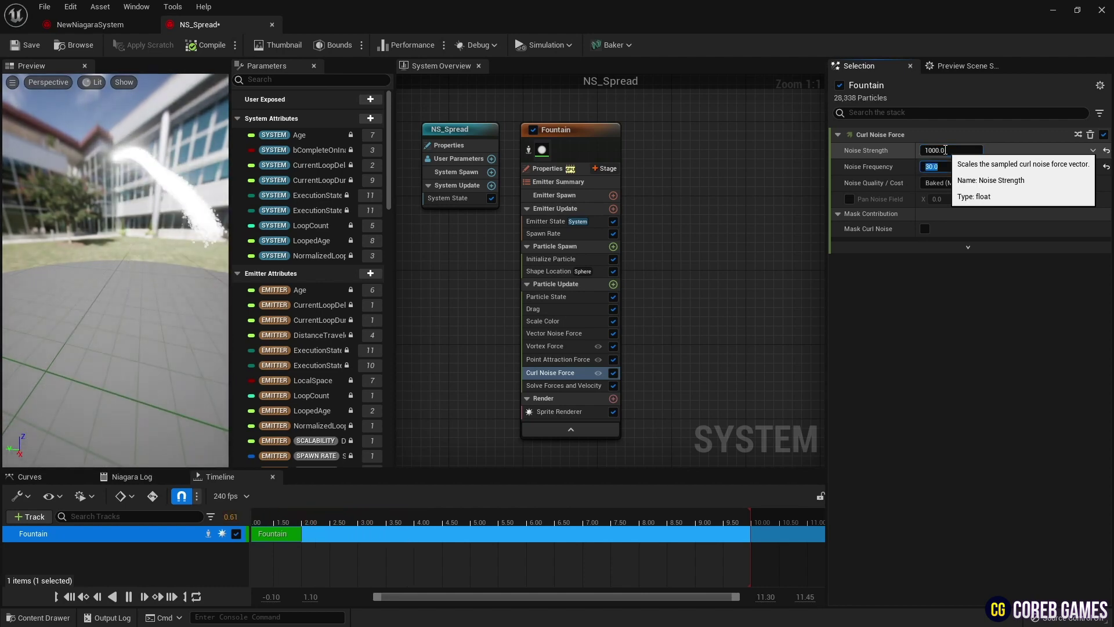
Enable Pan Noise Field on the Curl Noise Force module, with Y 1 and Z 1.
{"action": "left_click", "coordinate": [850, 199]}
{"action": "left_click", "coordinate": [997, 199]}
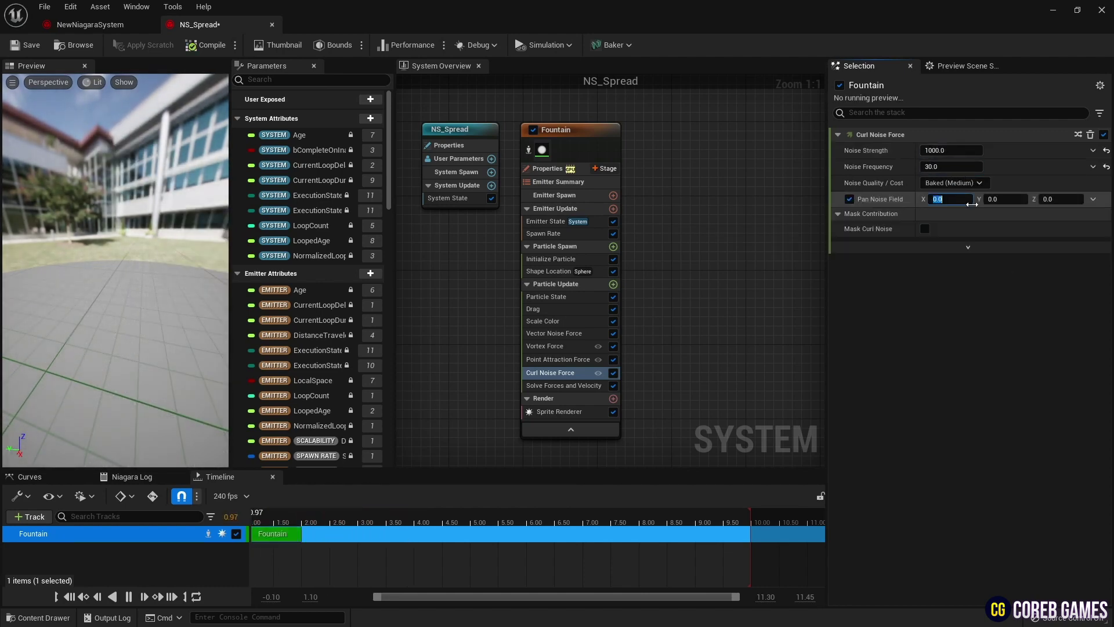
{"action": "type", "text": "1"}
{"action": "key", "text": "Tab"}
{"action": "type", "text": "1"}
{"action": "key", "text": "Return"}
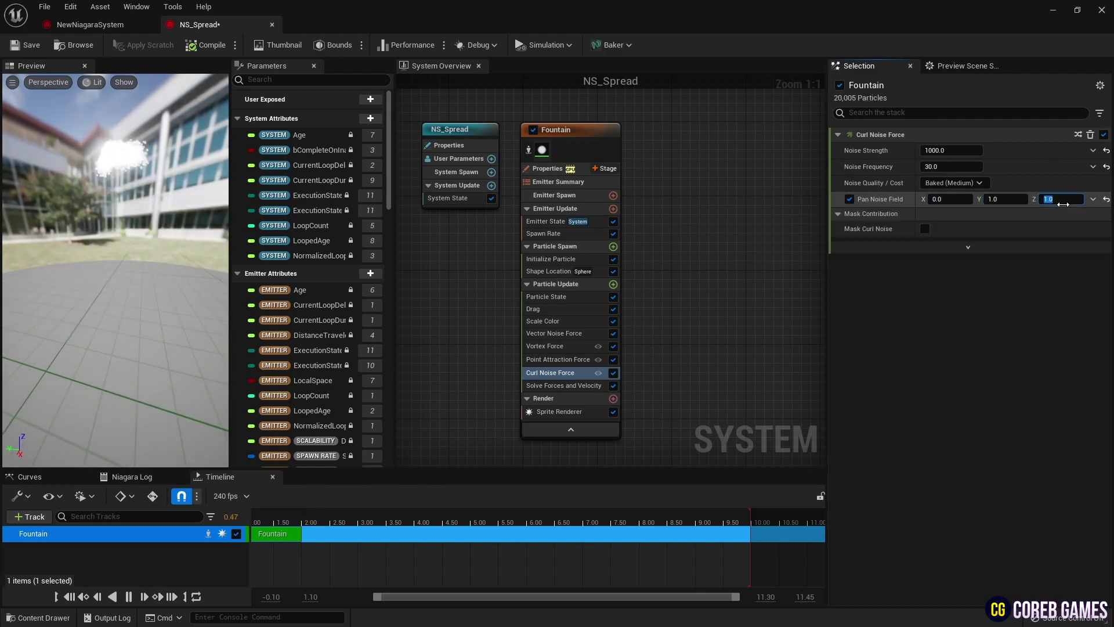
{"action": "mouse_move", "coordinate": [146, 205]}
{"action": "left_mouse_down"}
{"action": "mouse_move", "coordinate": [123, 220]}
{"action": "mouse_move", "coordinate": [125, 203]}
{"action": "mouse_move", "coordinate": [143, 207]}
{"action": "left_mouse_up"}
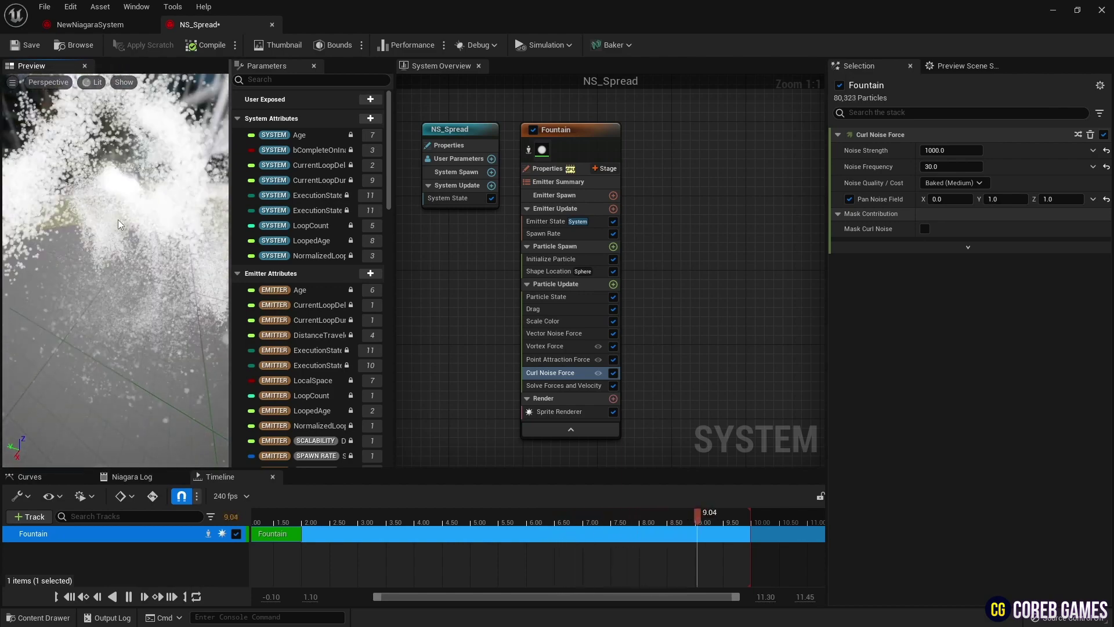
Drive Scale RGB in the Scale Color module with Make Vector from Linear Color RGB, using Random Range Linear Color as its color.
{"action": "left_click", "coordinate": [576, 321]}
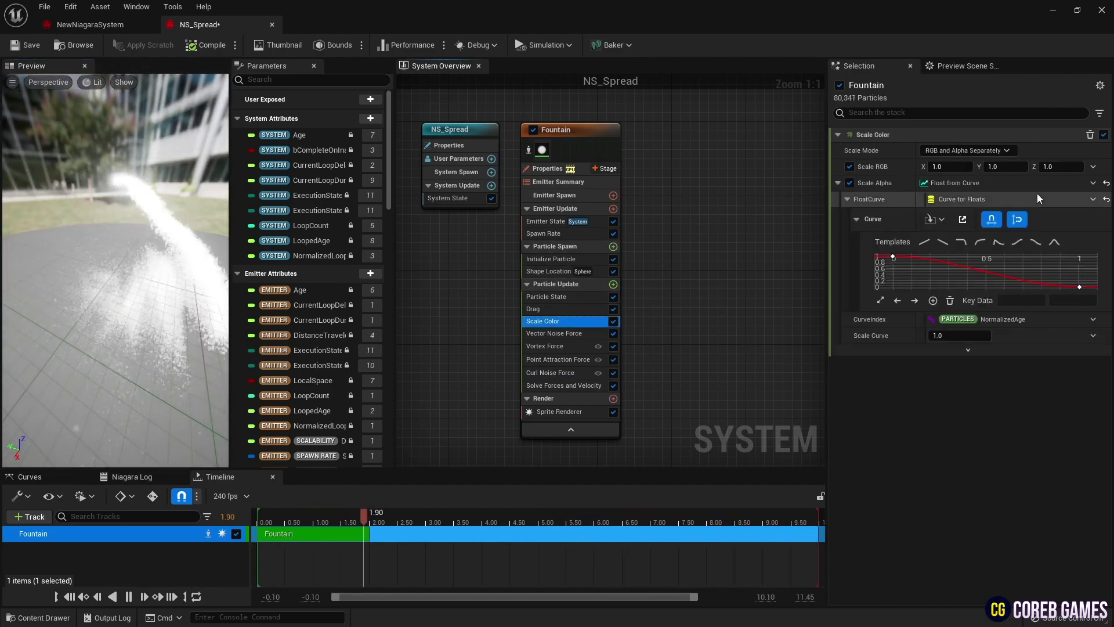
{"action": "left_click", "coordinate": [1093, 167]}
{"action": "type", "text": "line"}
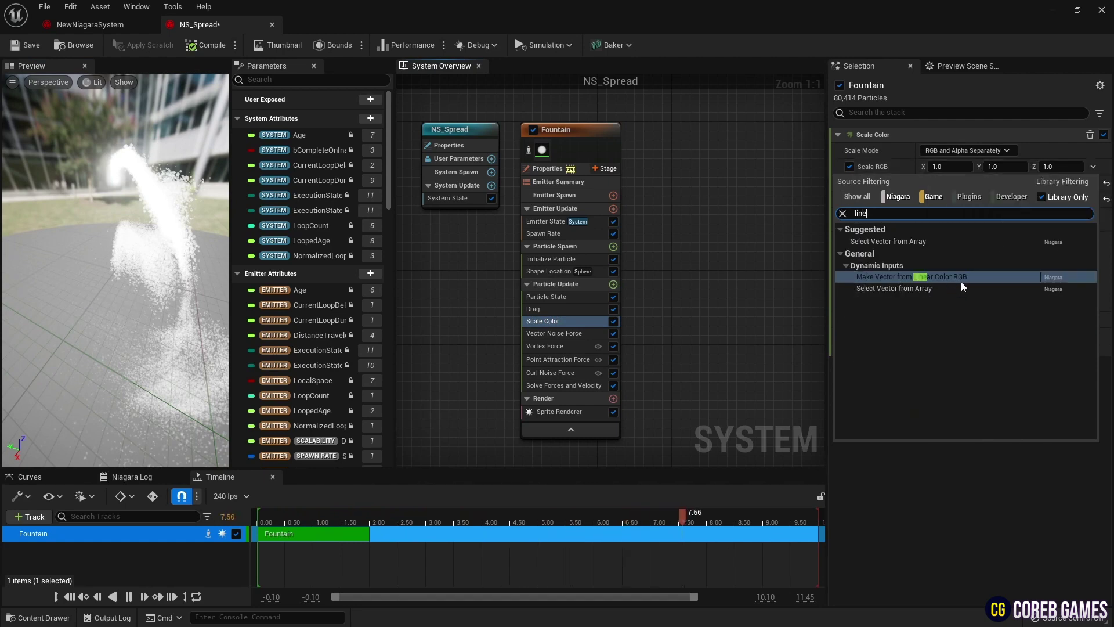
{"action": "left_click", "coordinate": [961, 279]}
{"action": "left_click", "coordinate": [1093, 187]}
{"action": "type", "text": "ran"}
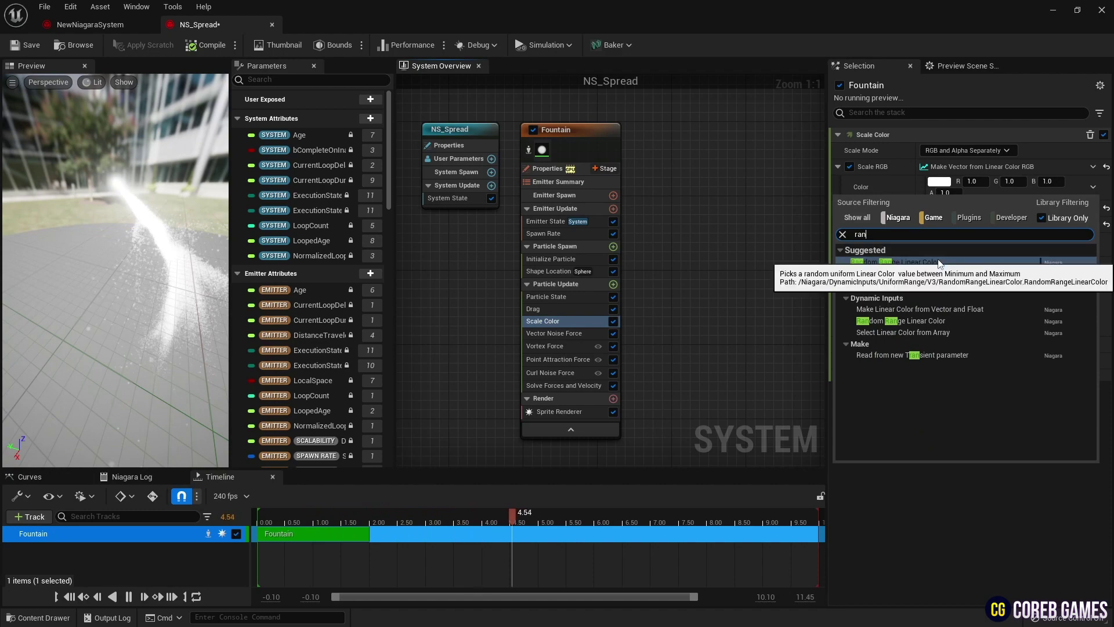
{"action": "left_click", "coordinate": [940, 262]}
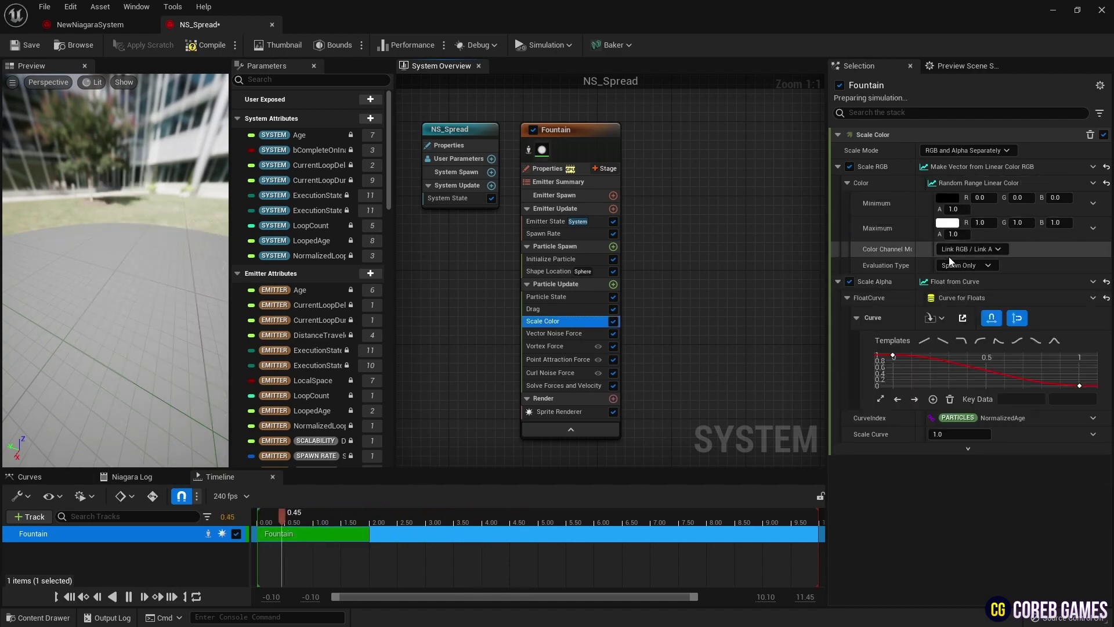
Set the red channel of the random color range's Minimum to 30.
{"action": "left_click", "coordinate": [948, 198]}
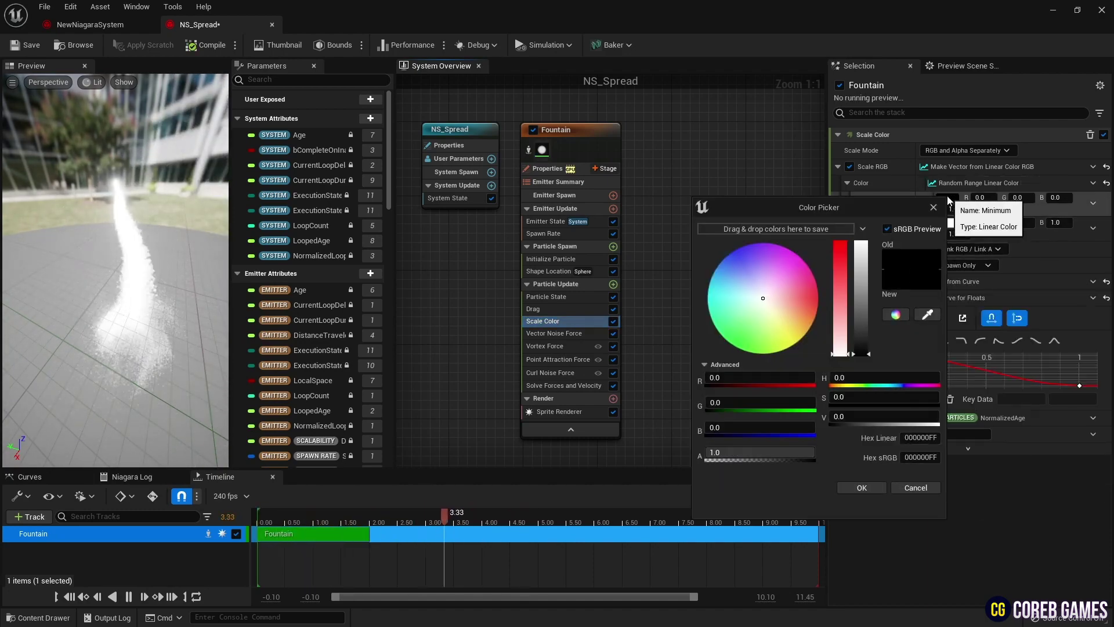
{"action": "left_click", "coordinate": [783, 378]}
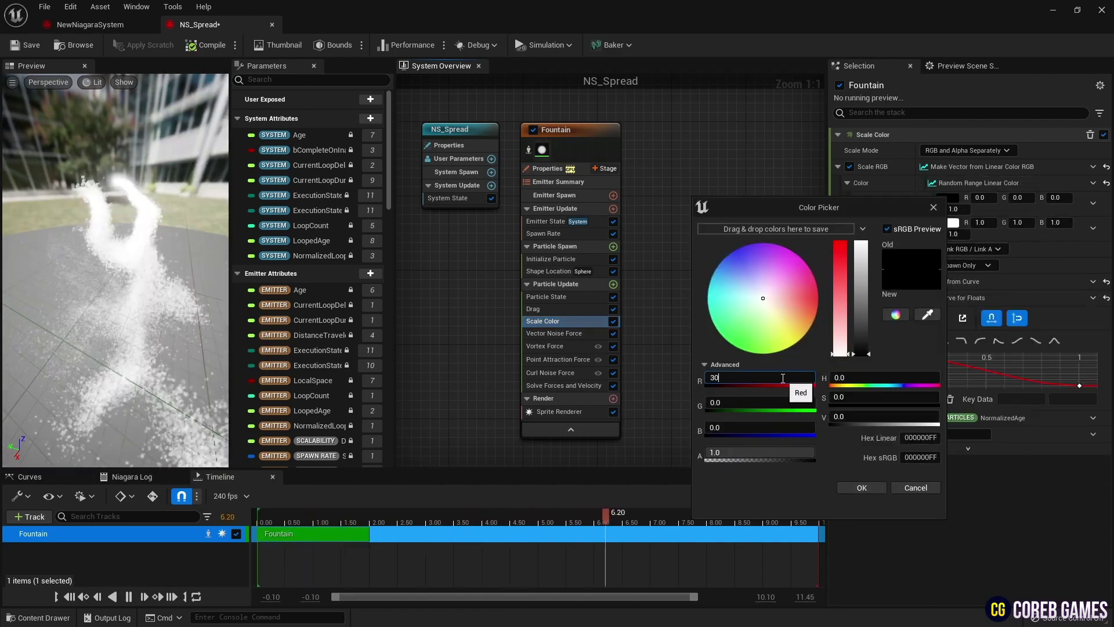
{"action": "type", "text": "30"}
{"action": "key", "text": "Return"}
{"action": "left_click", "coordinate": [862, 487]}
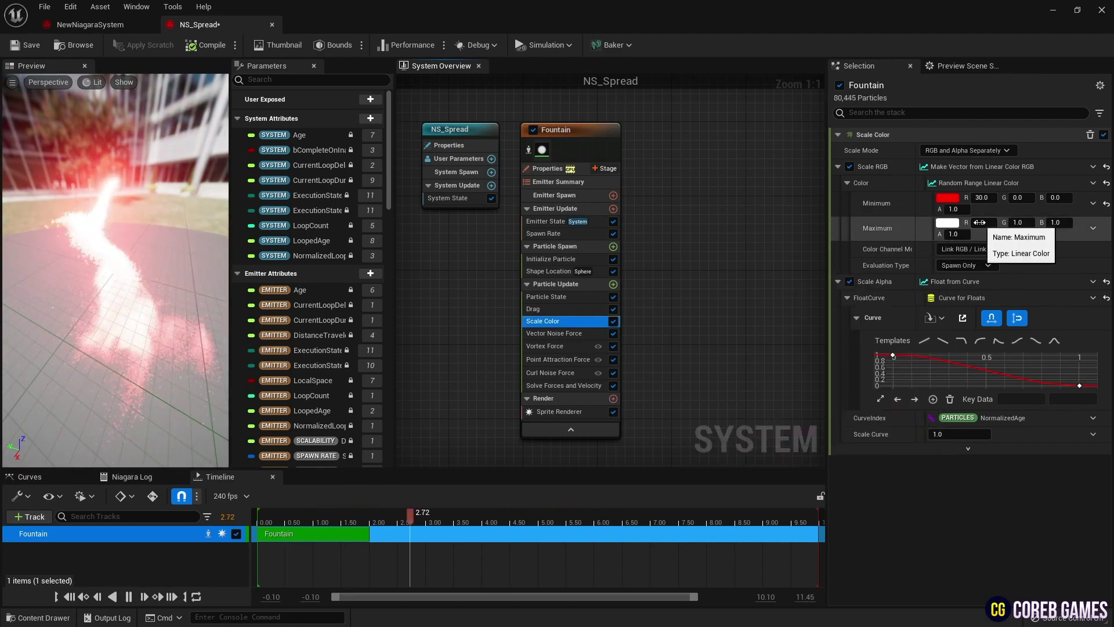
Set the random color range's Maximum to green 20 and blue 0.
{"action": "left_click", "coordinate": [1023, 223]}
{"action": "type", "text": "20"}
{"action": "key", "text": "Tab"}
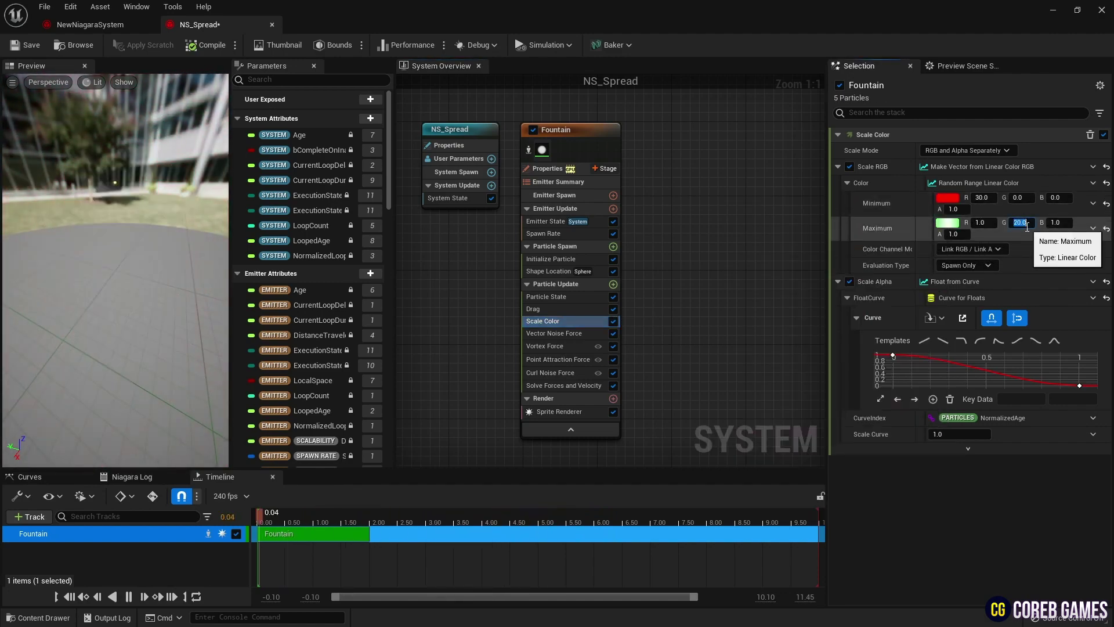
{"action": "type", "text": "0"}
{"action": "key", "text": "Return"}
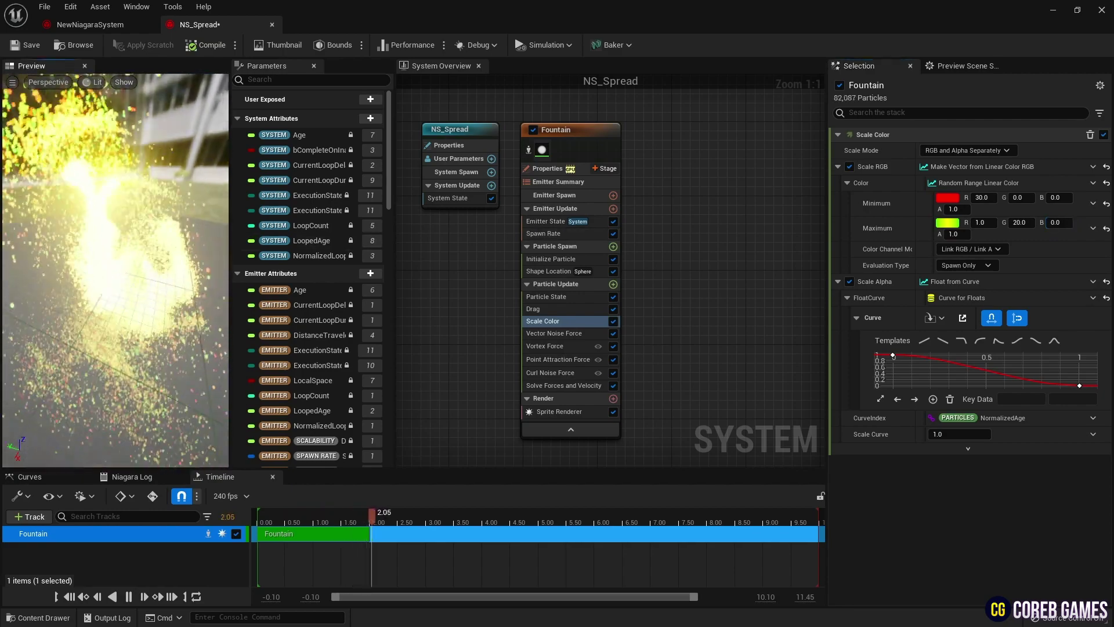
{"action": "left_click_drag", "start_coordinate": [117, 255], "coordinate": [168, 255]}
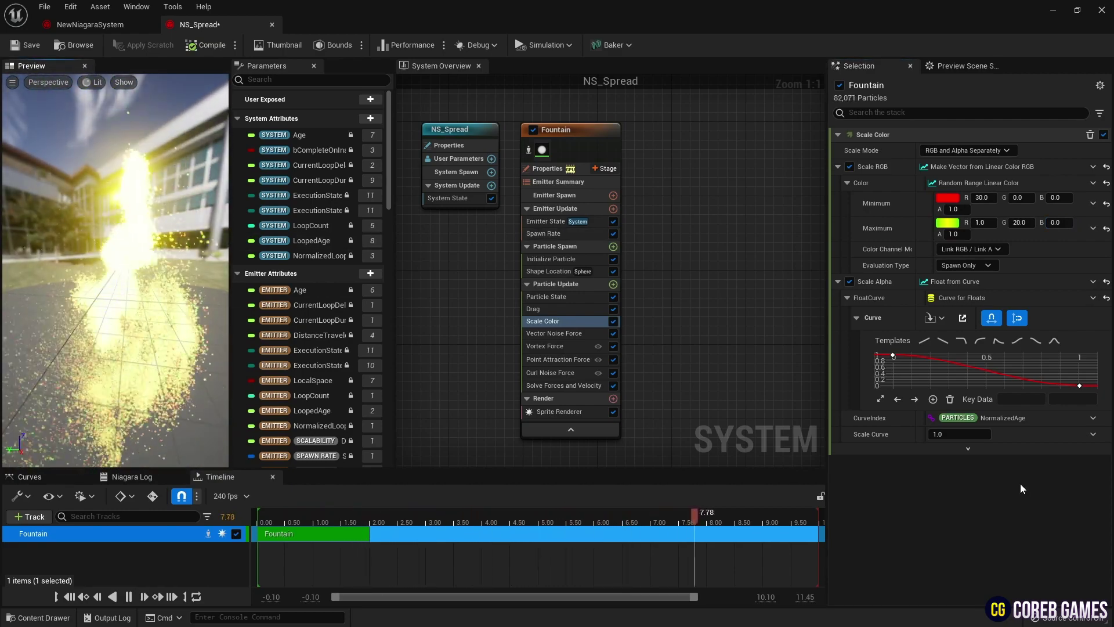
Reshape the Scale Alpha curve to start at 0 and peak at 1 at time 0.5, with Auto interpolation on the middle key.
{"action": "left_click_drag", "start_coordinate": [895, 354], "coordinate": [894, 386]}
{"action": "left_click", "coordinate": [1072, 399]}
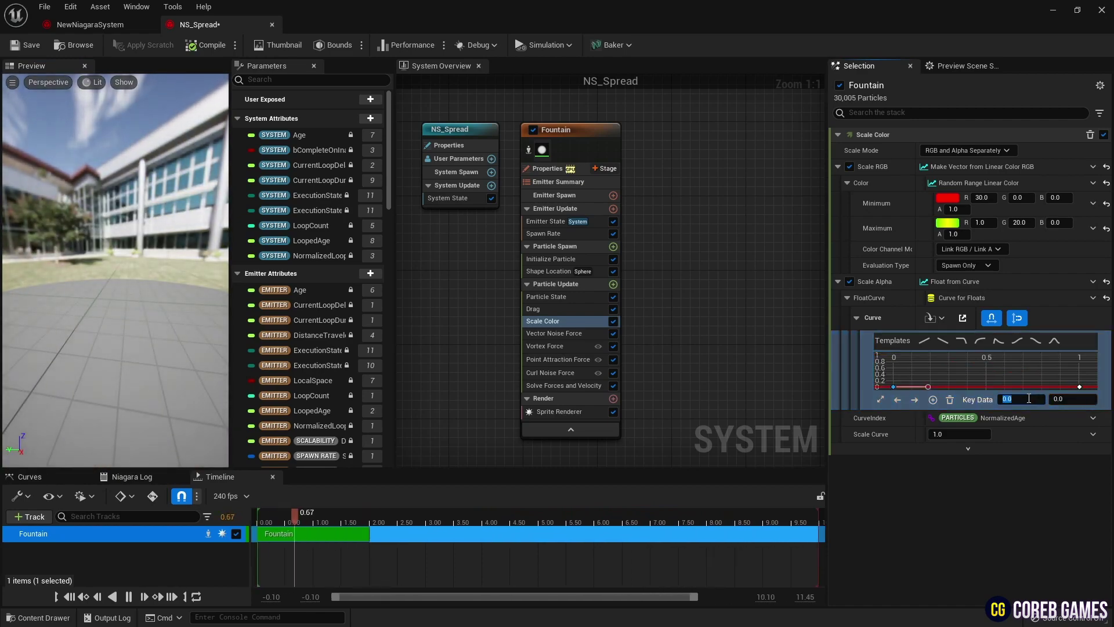
{"action": "right_click", "coordinate": [986, 363]}
{"action": "left_click", "coordinate": [1024, 412]}
{"action": "left_click", "coordinate": [1067, 400]}
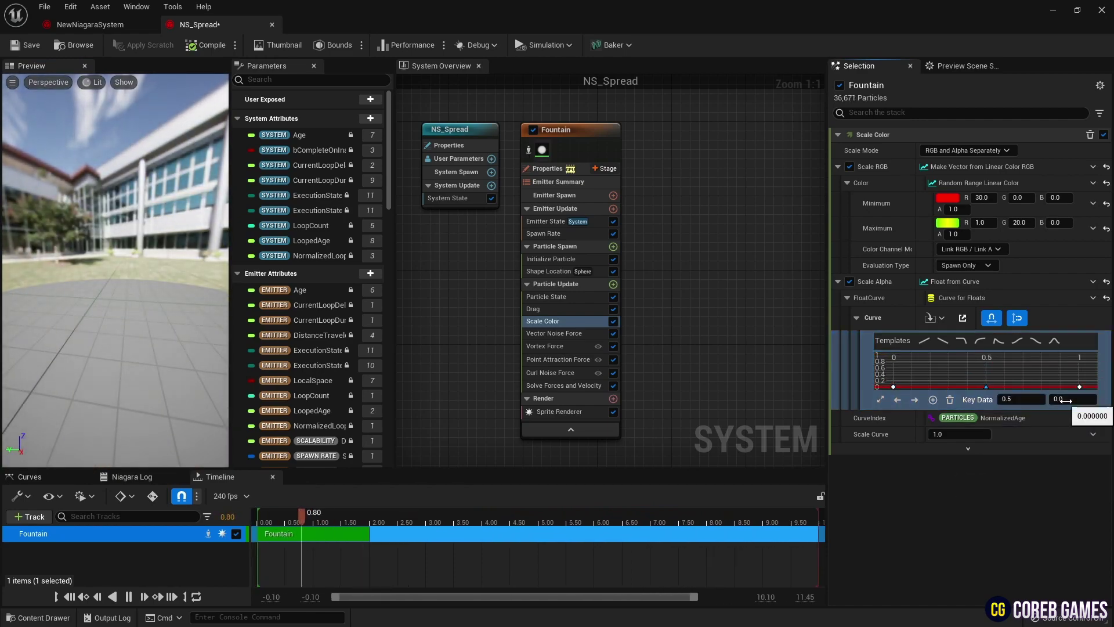
{"action": "type", "text": "1"}
{"action": "key", "text": "Return"}
{"action": "right_click", "coordinate": [986, 355]}
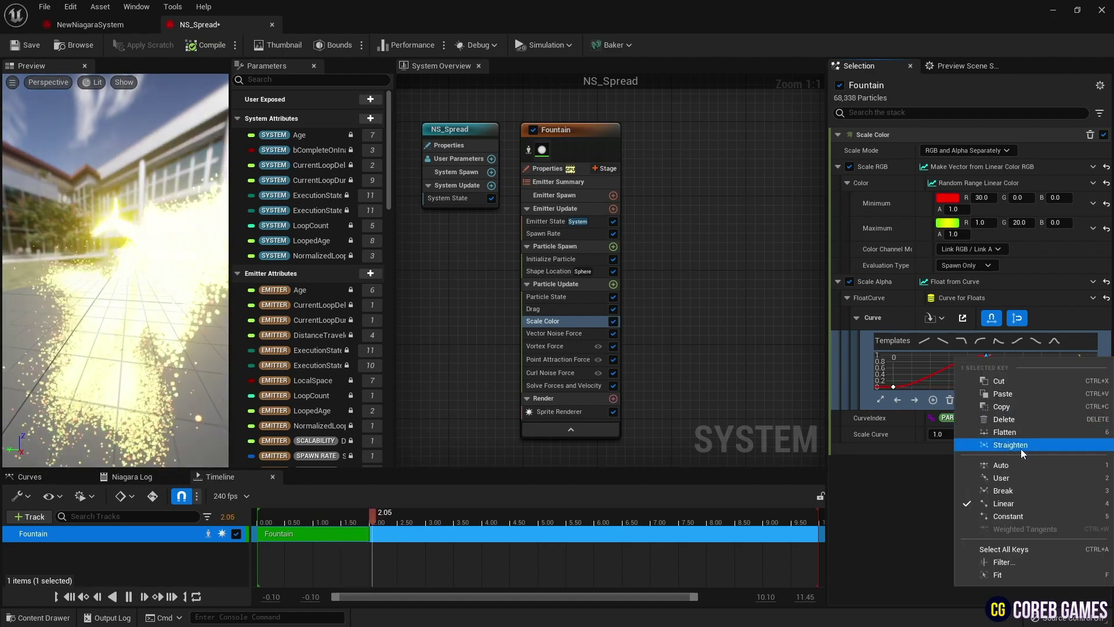
{"action": "left_click", "coordinate": [1025, 462]}
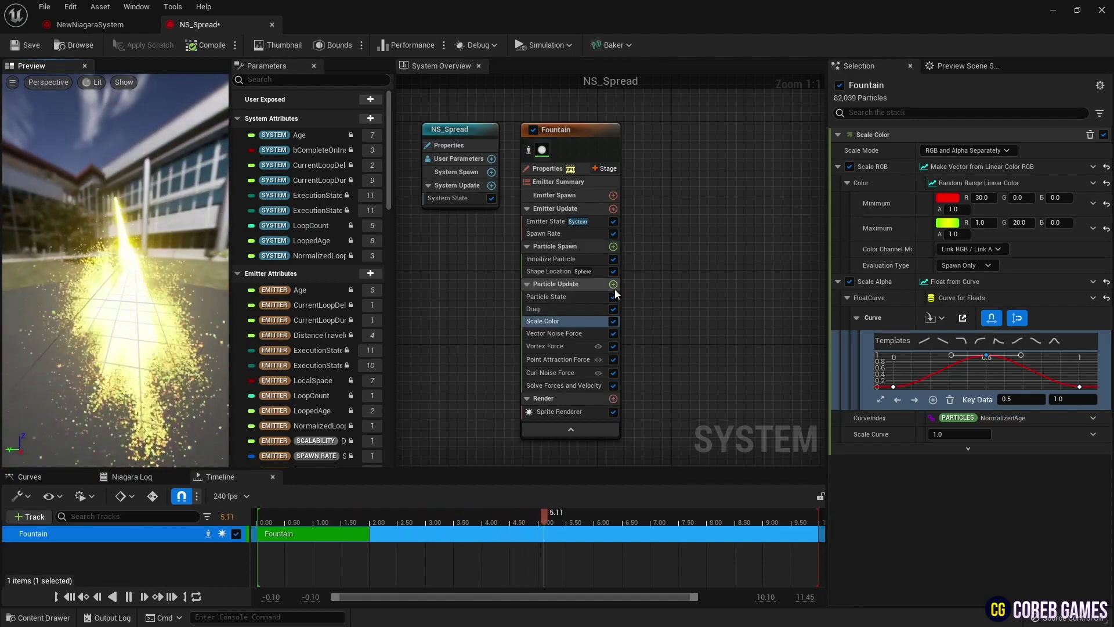
Add a Scale Sprite Size module to Particle Update and move the Scale Color module above Drag.
{"action": "left_click", "coordinate": [613, 284]}
{"action": "type", "text": "size"}
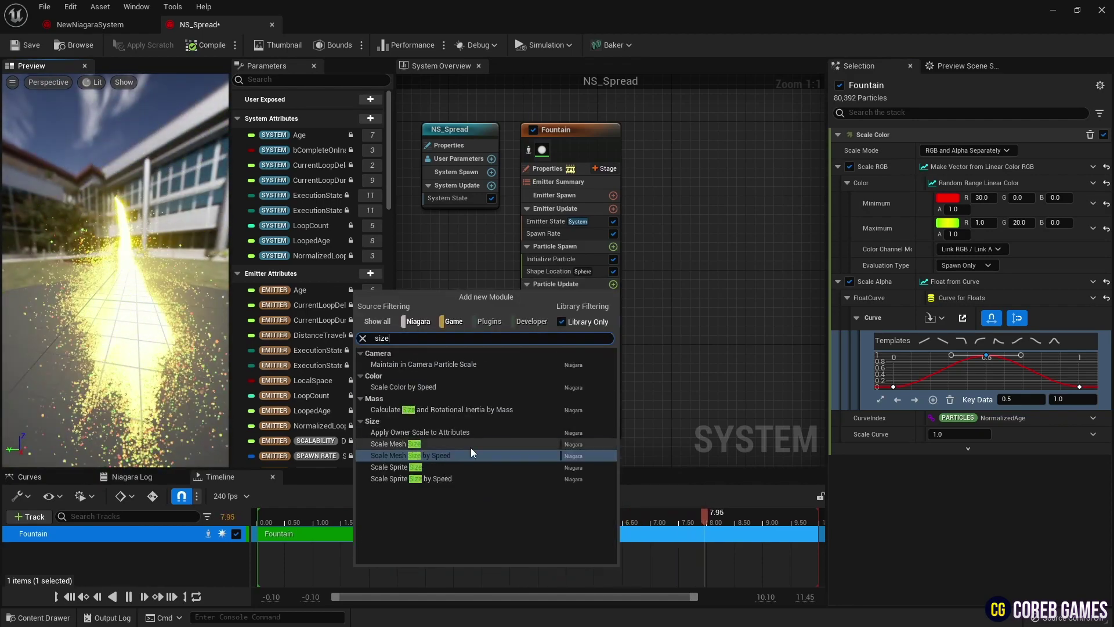
{"action": "left_click", "coordinate": [461, 467]}
{"action": "left_click_drag", "start_coordinate": [582, 334], "coordinate": [580, 320]}
Copy Scale Color's alpha float curve and paste it onto the Scale Sprite Size module's uniform curve.
{"action": "right_click", "coordinate": [952, 302]}
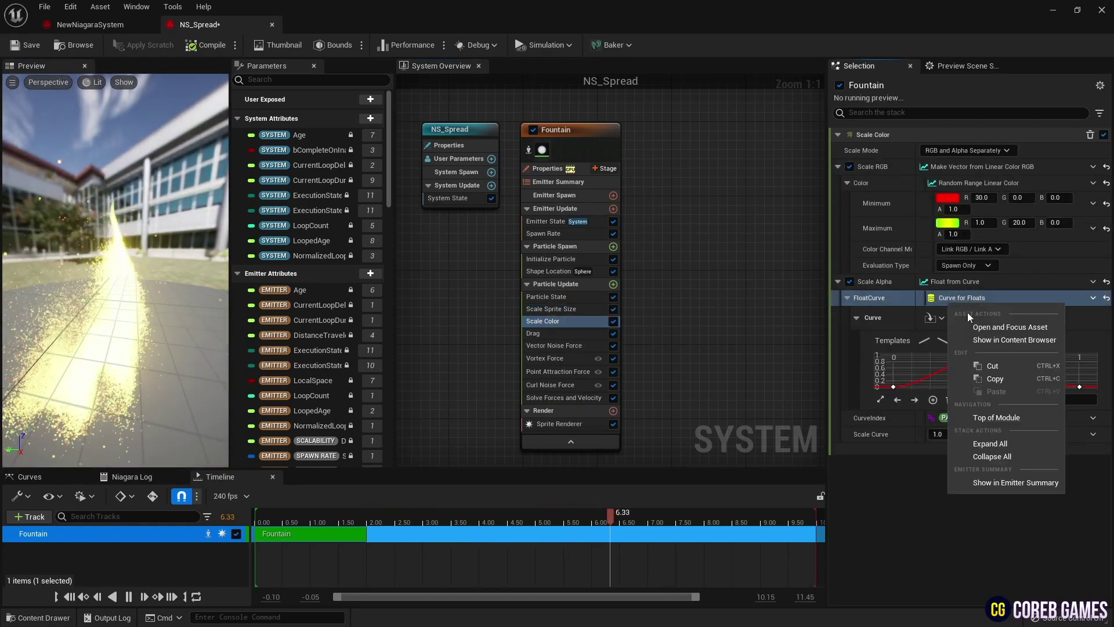
{"action": "left_click", "coordinate": [994, 379]}
{"action": "left_click", "coordinate": [551, 309]}
{"action": "right_click", "coordinate": [954, 167]}
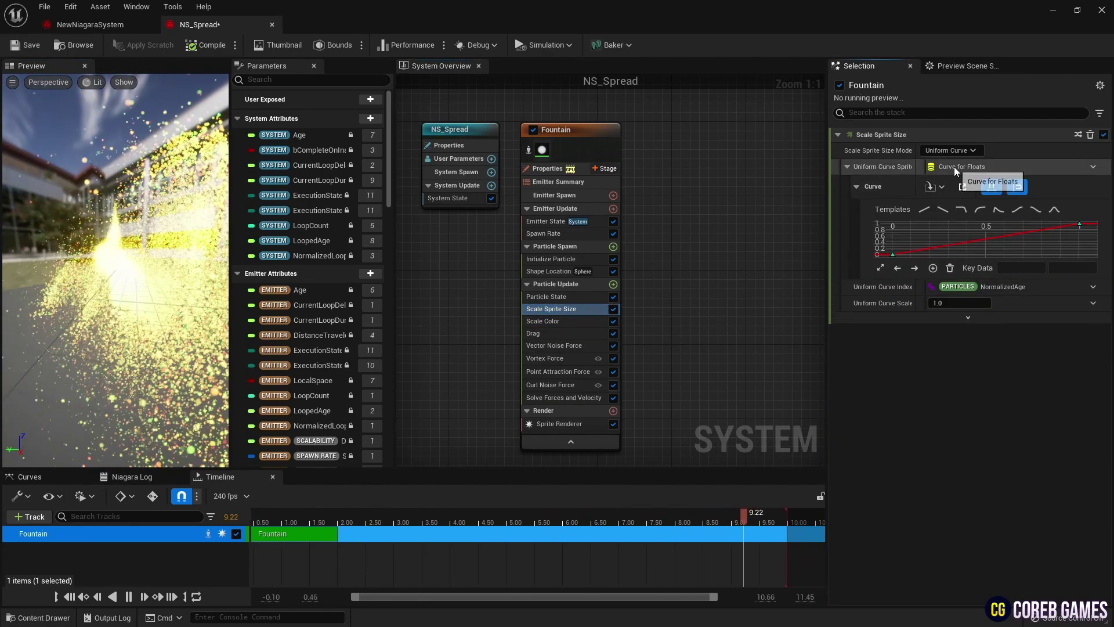
{"action": "left_click", "coordinate": [1003, 255]}
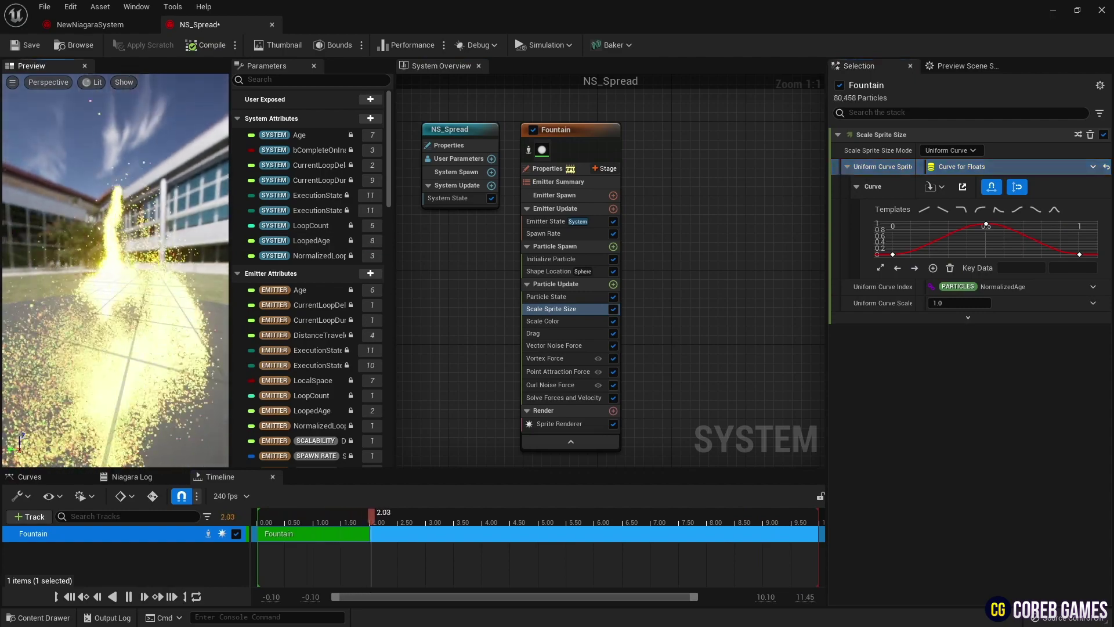
{"action": "mouse_move", "coordinate": [124, 296]}
{"action": "left_mouse_down"}
{"action": "mouse_move", "coordinate": [135, 310]}
{"action": "mouse_move", "coordinate": [134, 296]}
{"action": "left_mouse_up"}
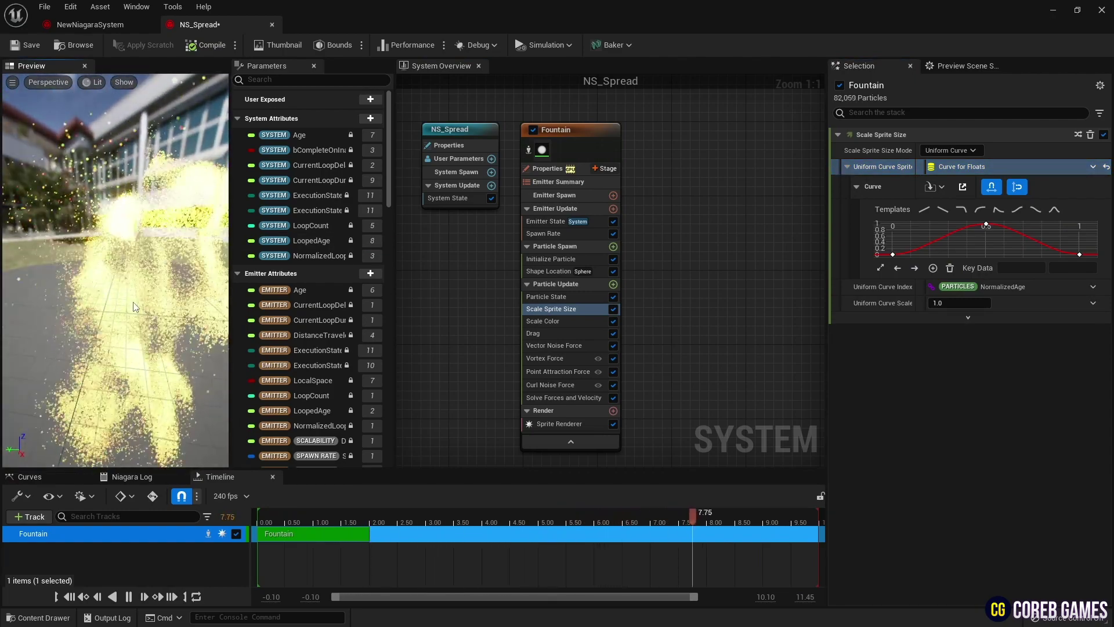
Drive the Drag module's Drag value with Float from Curve and set the curve's first key value to 0.
{"action": "left_click", "coordinate": [567, 332]}
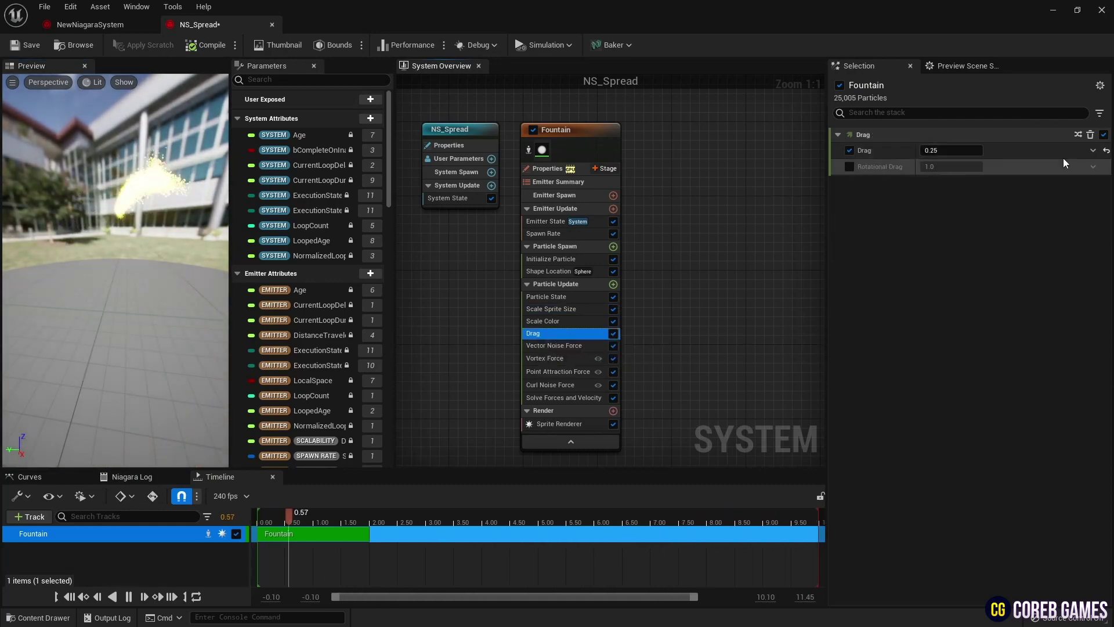
{"action": "left_click", "coordinate": [1092, 150]}
{"action": "type", "text": "cur"}
{"action": "key", "text": "Return"}
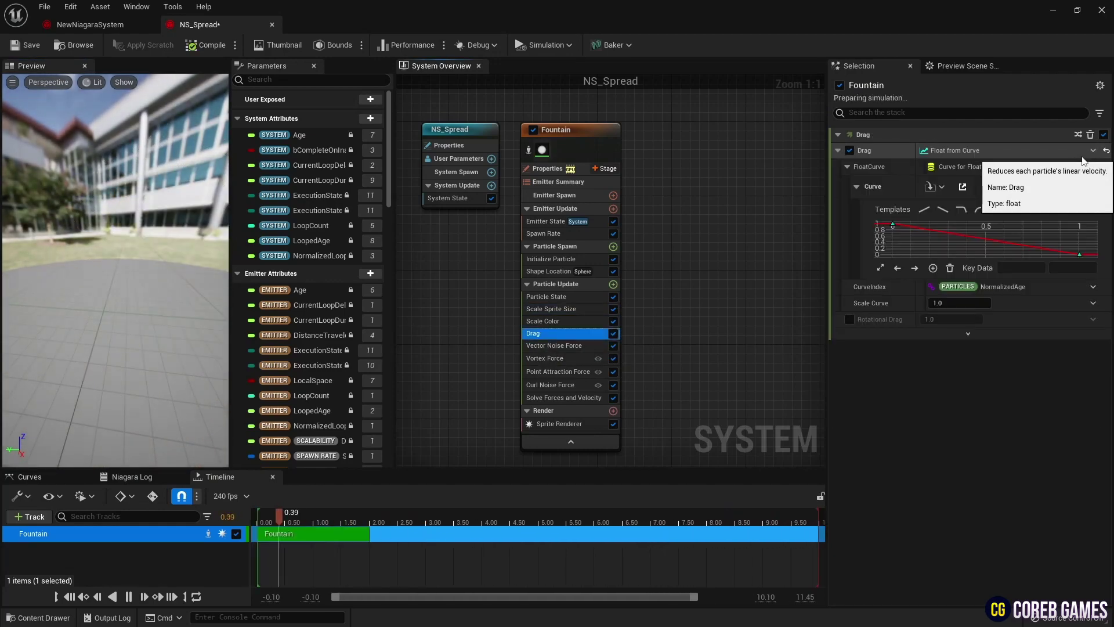
{"action": "left_click", "coordinate": [892, 226]}
{"action": "left_click", "coordinate": [1070, 268]}
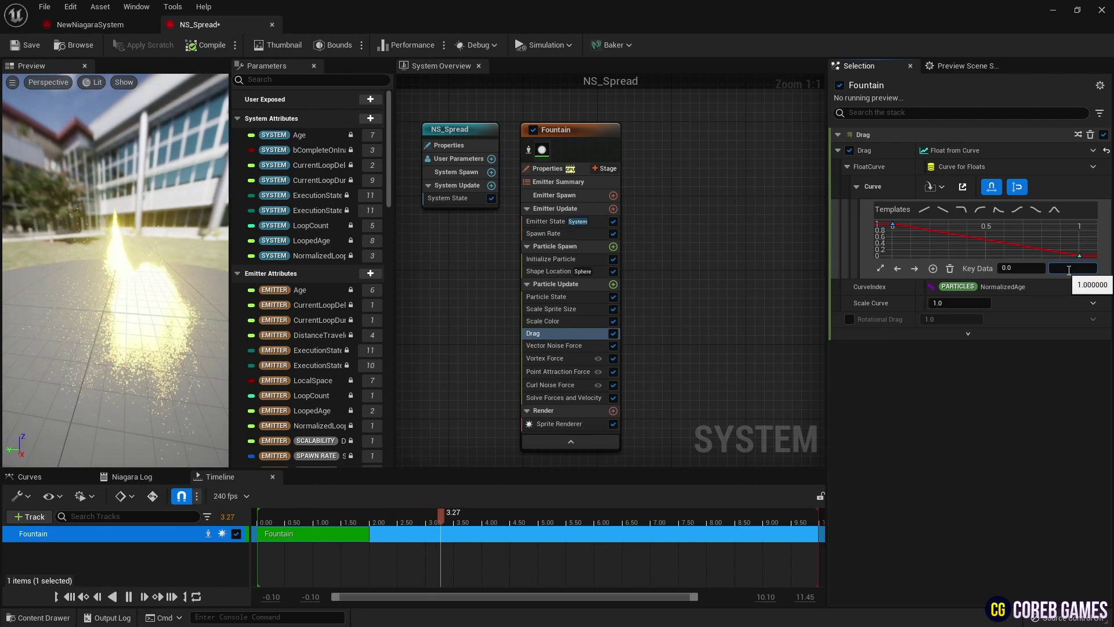
{"action": "type", "text": "0"}
{"action": "key", "text": "Return"}
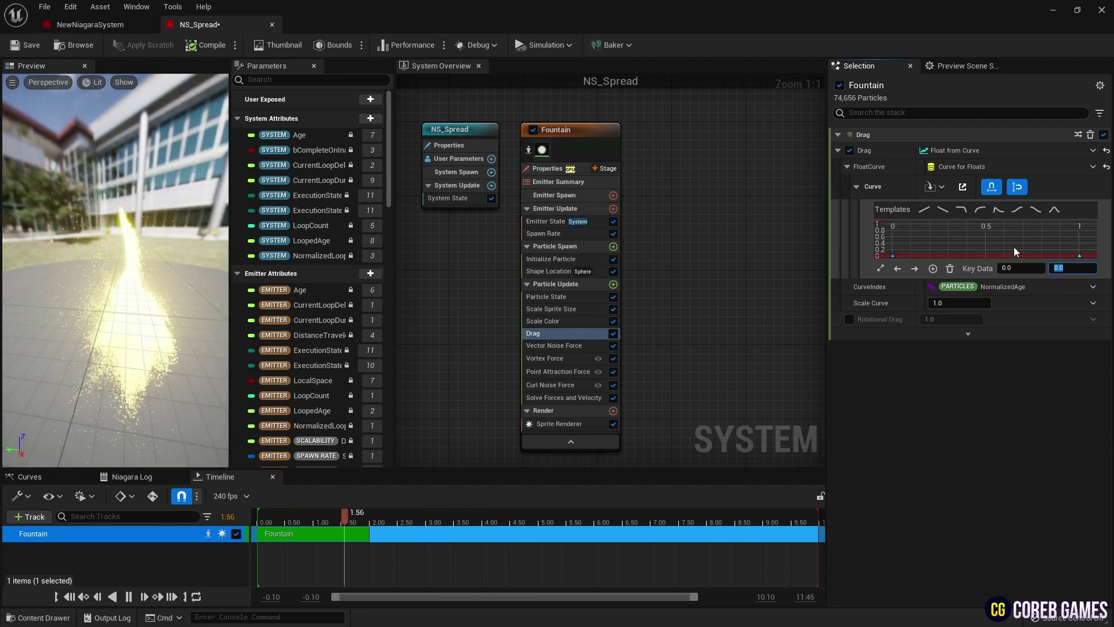
Shape the Drag curve with an Auto-interpolated key of value 0 at time 0.5 and an end key of value 1 at time 1.
{"action": "right_click", "coordinate": [987, 254]}
{"action": "left_click", "coordinate": [1012, 306]}
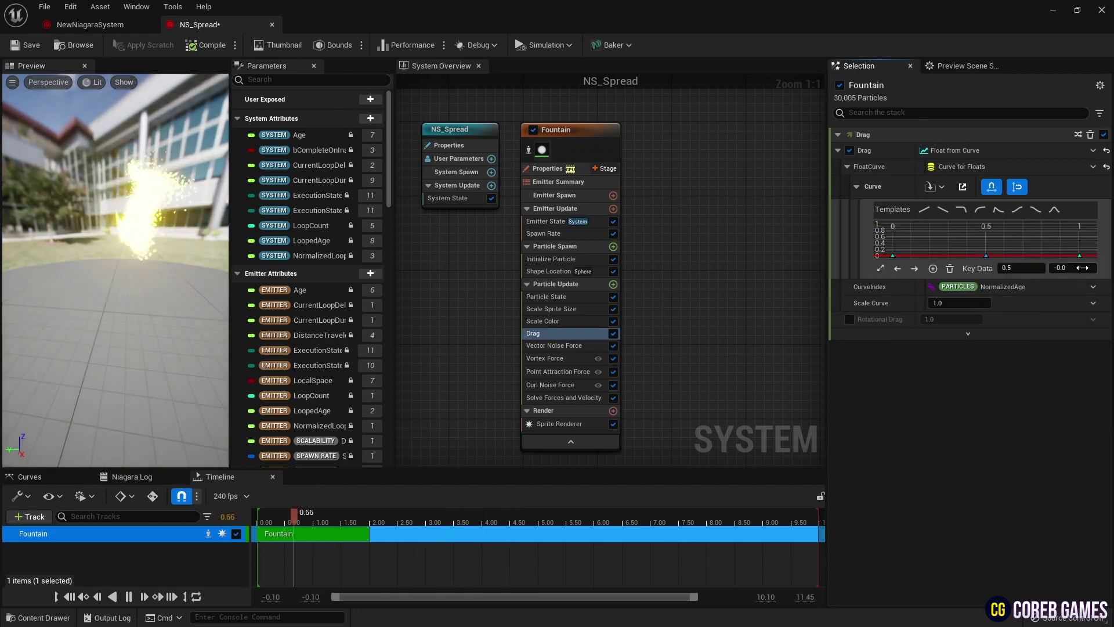
{"action": "left_click", "coordinate": [1074, 269]}
{"action": "left_click", "coordinate": [1080, 255]}
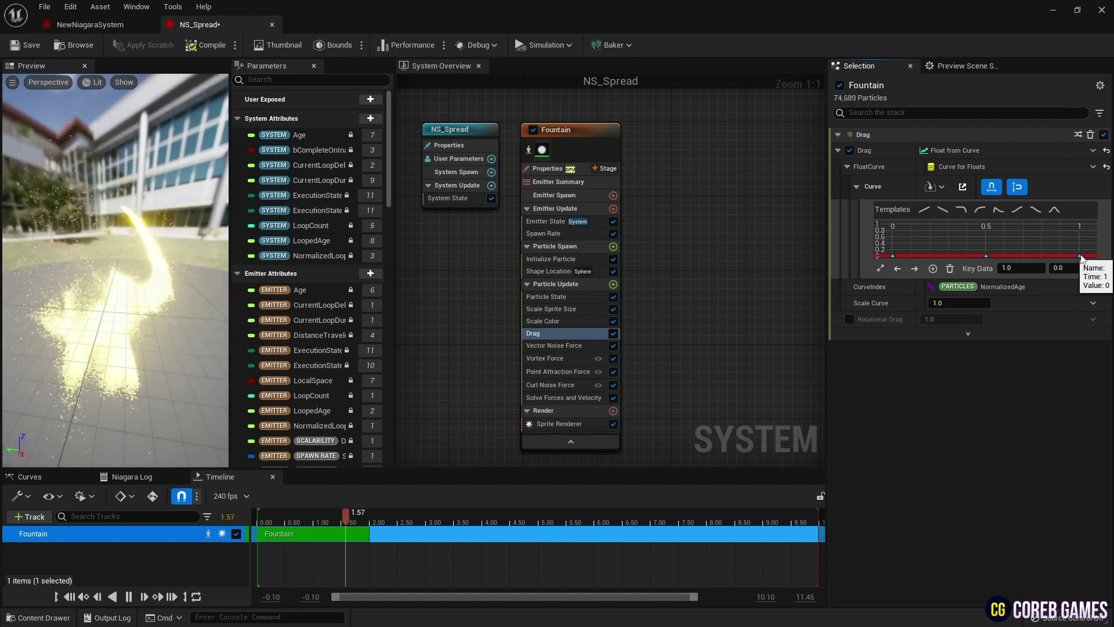
{"action": "left_click", "coordinate": [1075, 269]}
{"action": "type", "text": "1"}
{"action": "key", "text": "Return"}
{"action": "right_click", "coordinate": [987, 256]}
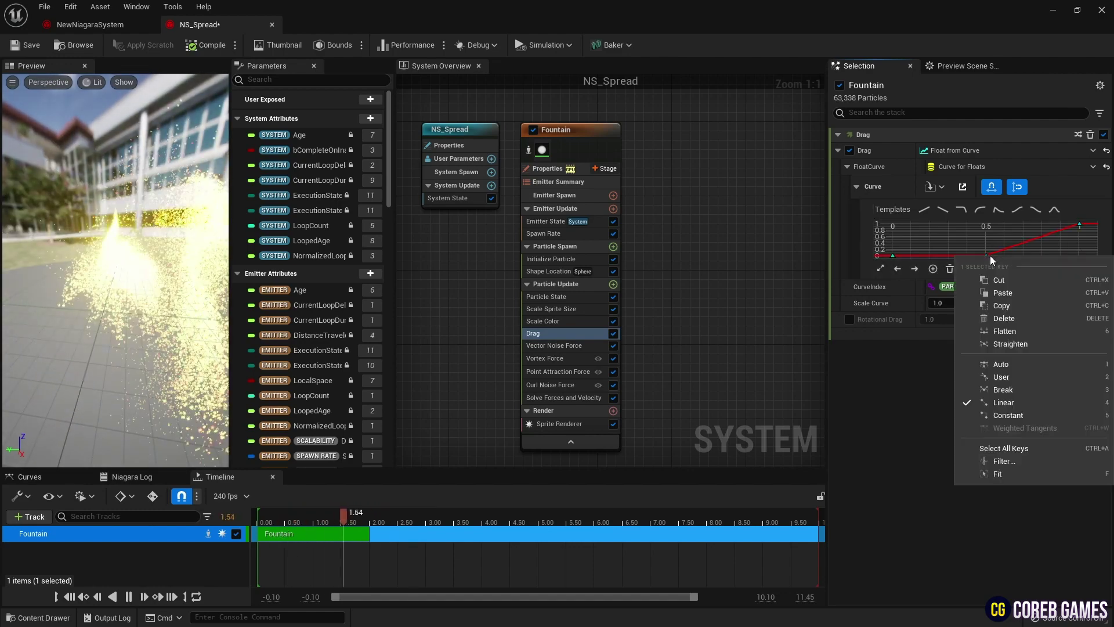
{"action": "left_click", "coordinate": [1002, 365]}
Set the Scale Curve of the Drag module's float curve to 300.
{"action": "left_click", "coordinate": [963, 303]}
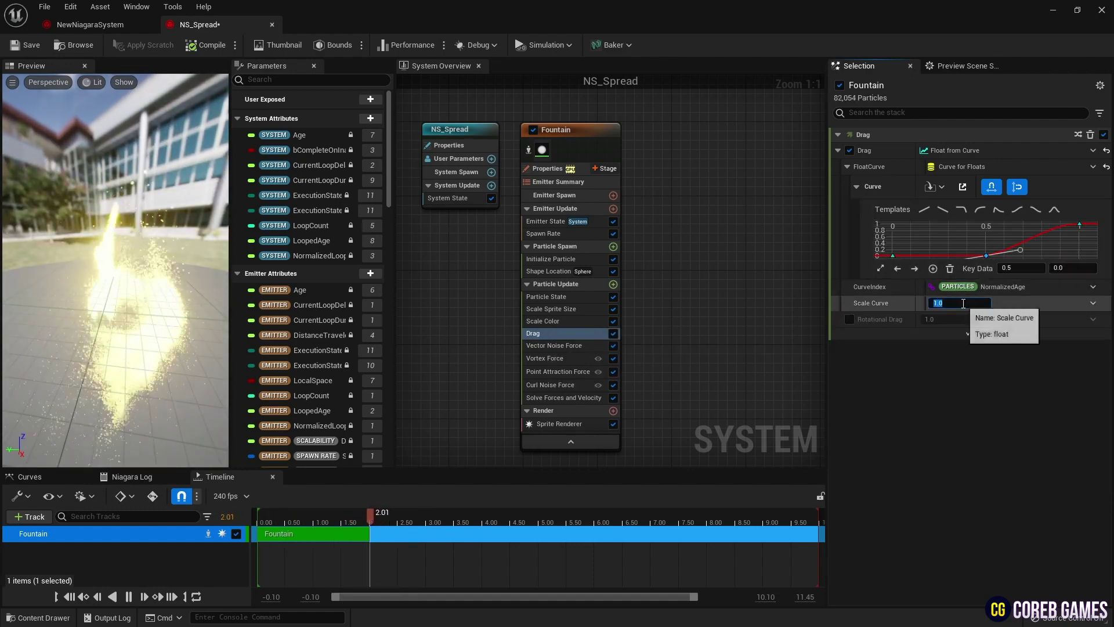
{"action": "type", "text": "300"}
{"action": "key", "text": "Return"}
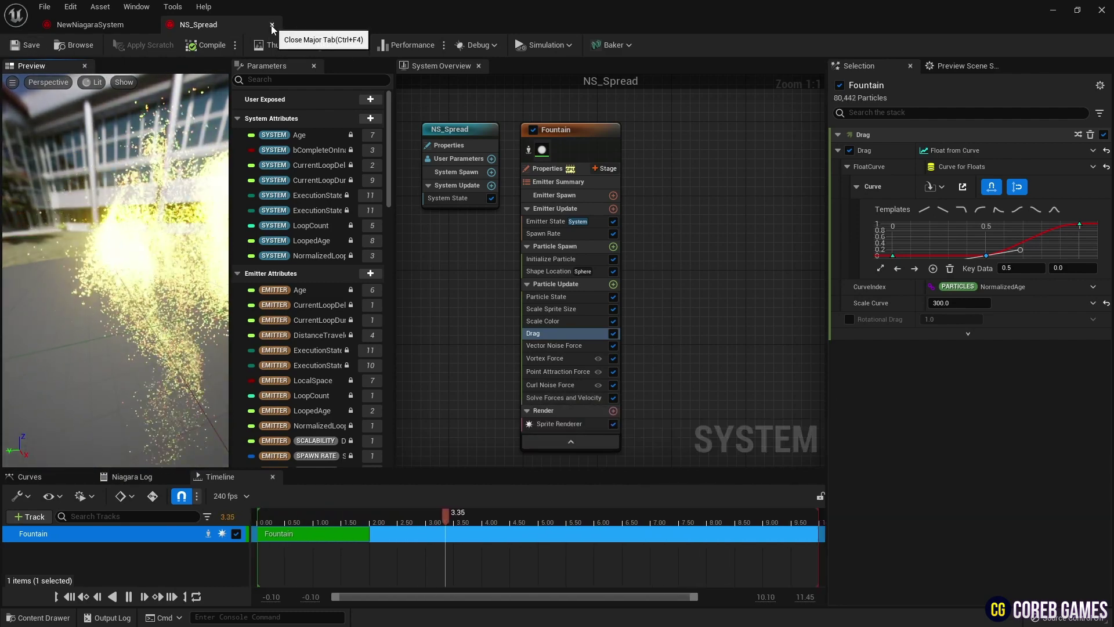
Close the NS_Spread and NewNiagaraSystem editors and place the NS_Spread system on the ground in the test level.
{"action": "left_click", "coordinate": [271, 25]}
{"action": "left_click", "coordinate": [150, 25]}
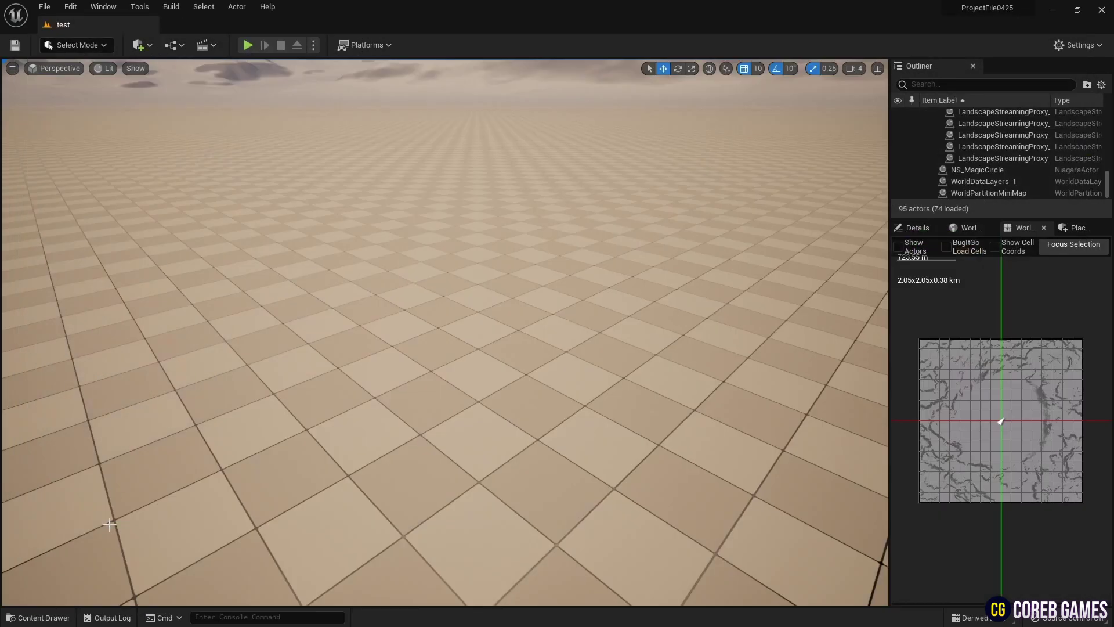
{"action": "left_click", "coordinate": [55, 620]}
{"action": "left_click", "coordinate": [332, 297]}
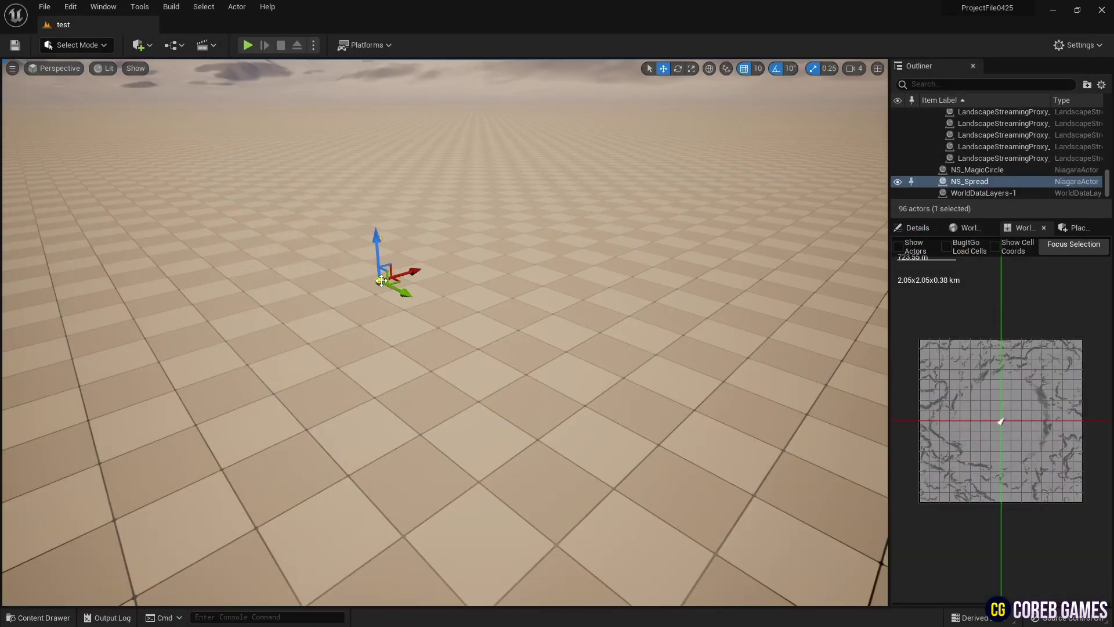
Raise the NS_Spread actor above the ground and move the selection to the landscape to view the effect without its selection outline.
{"action": "left_click_drag", "start_coordinate": [371, 236], "coordinate": [366, 98]}
{"action": "right_click_drag", "start_coordinate": [524, 337], "coordinate": [525, 255]}
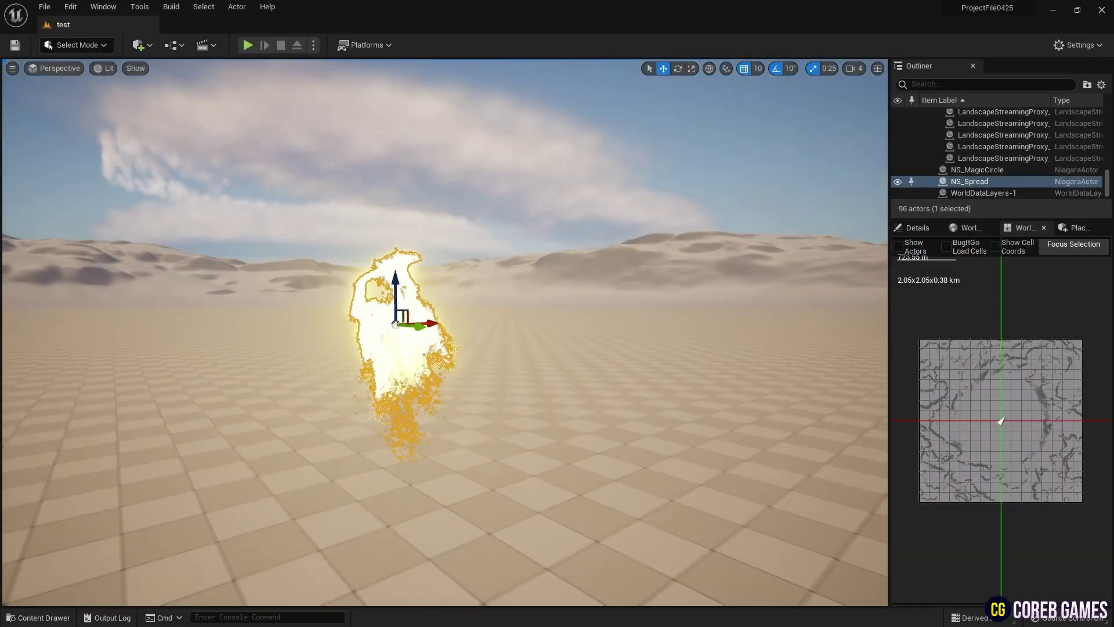
{"action": "left_click", "coordinate": [525, 337]}
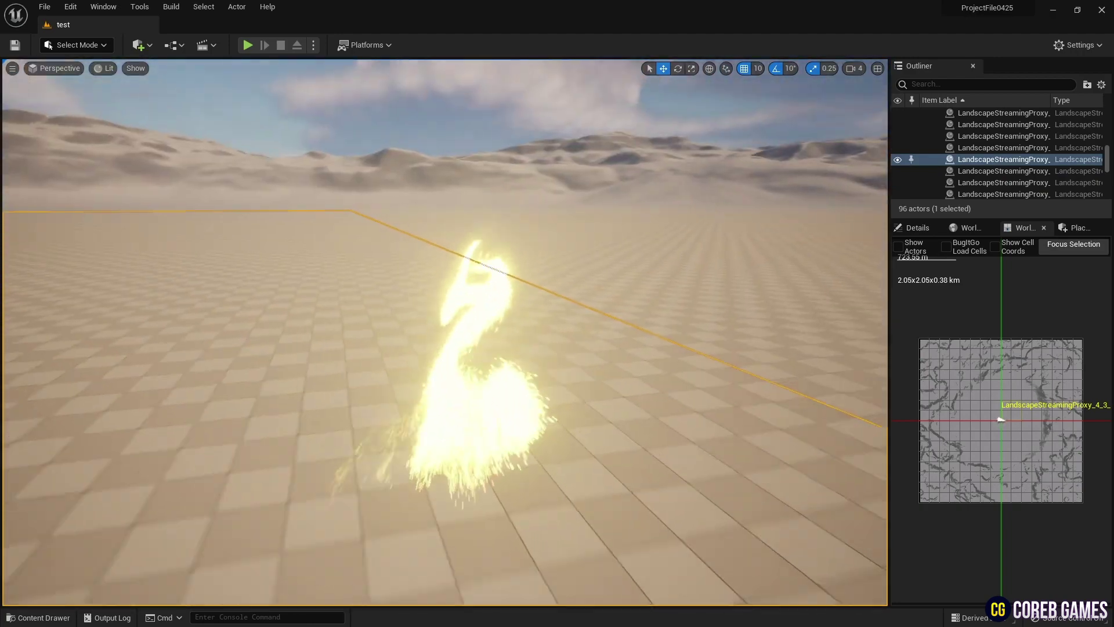